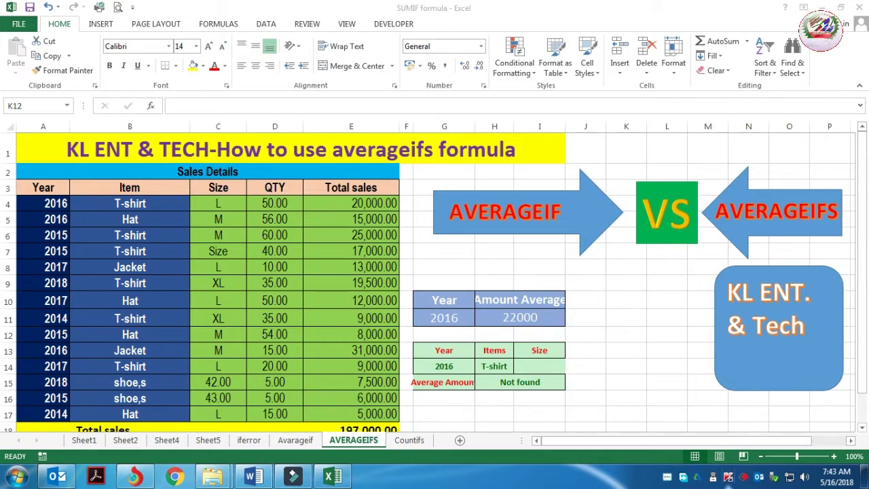
# Select both summary tables and inspect the AVERAGEIF formula in H11 and the year in G11.
pyautogui.click(430, 265)
pyautogui.moveTo(420, 271); pyautogui.dragTo(543, 397)
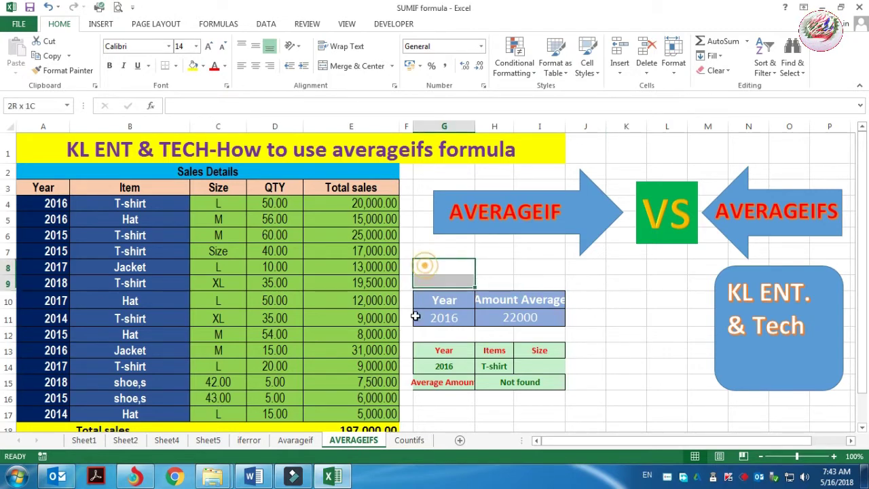
pyautogui.click(608, 352)
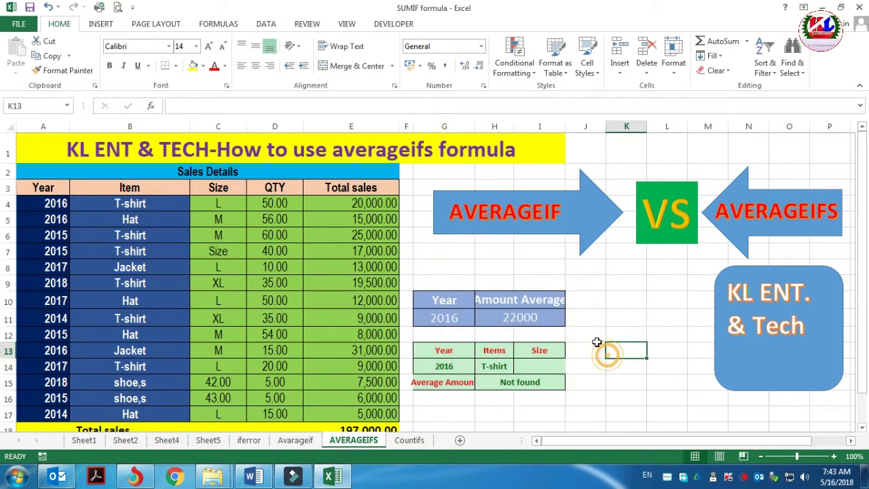
pyautogui.moveTo(420, 281); pyautogui.dragTo(537, 397)
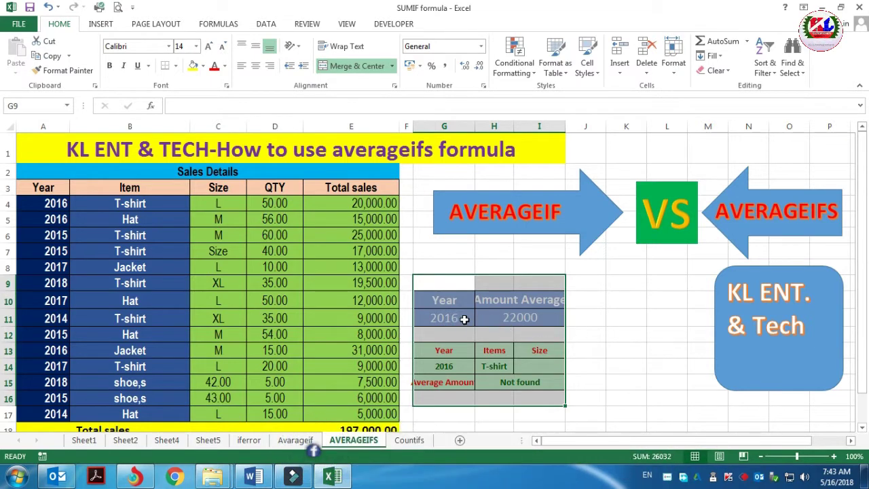
pyautogui.click(502, 317)
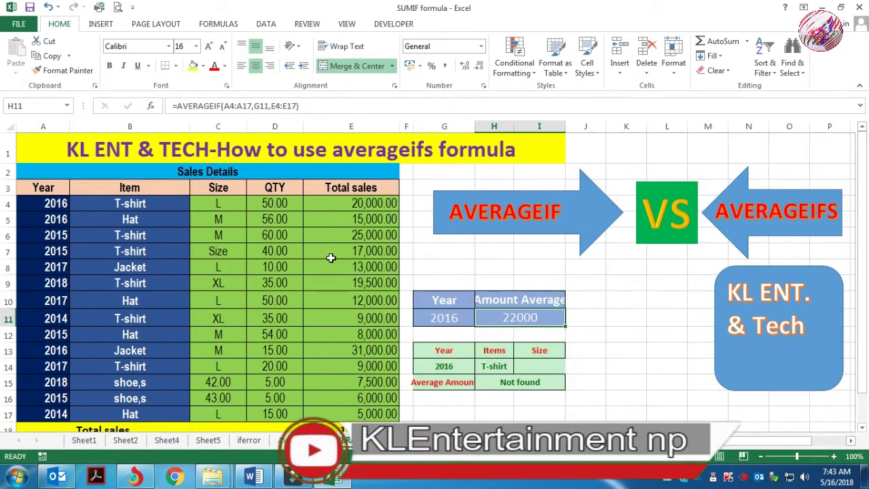
pyautogui.click(461, 319)
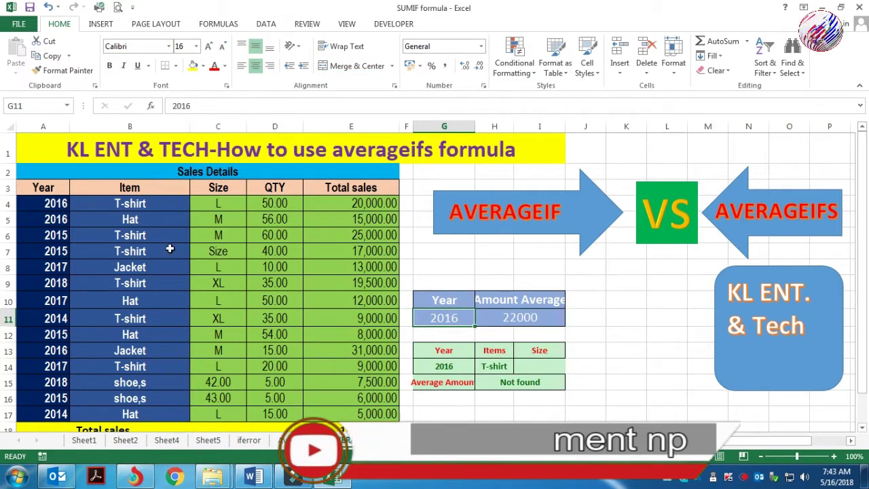
pyautogui.click(500, 317)
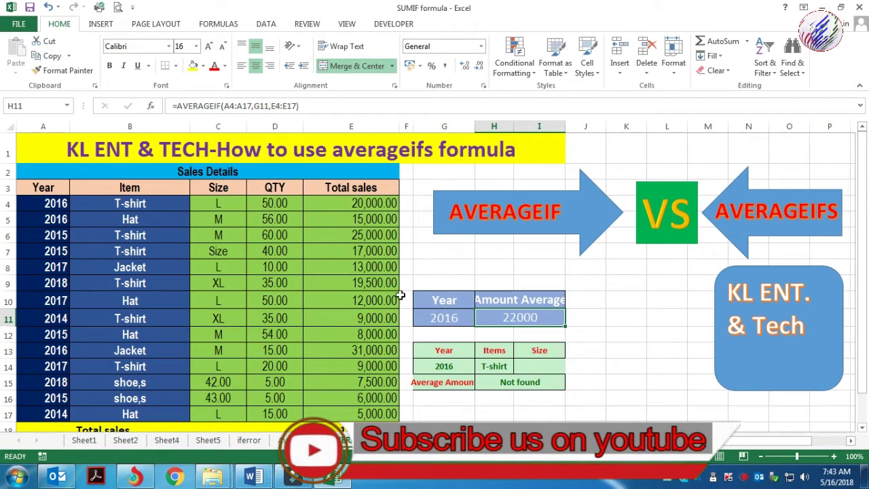
# Change the year in G11 to 2017 and review the recalculated AVERAGEIF result.
pyautogui.click(452, 317)
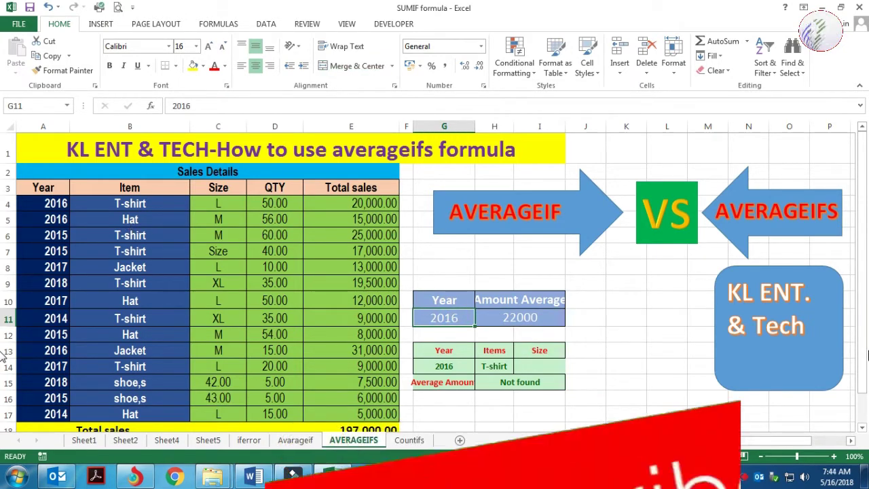
pyautogui.write('2017')
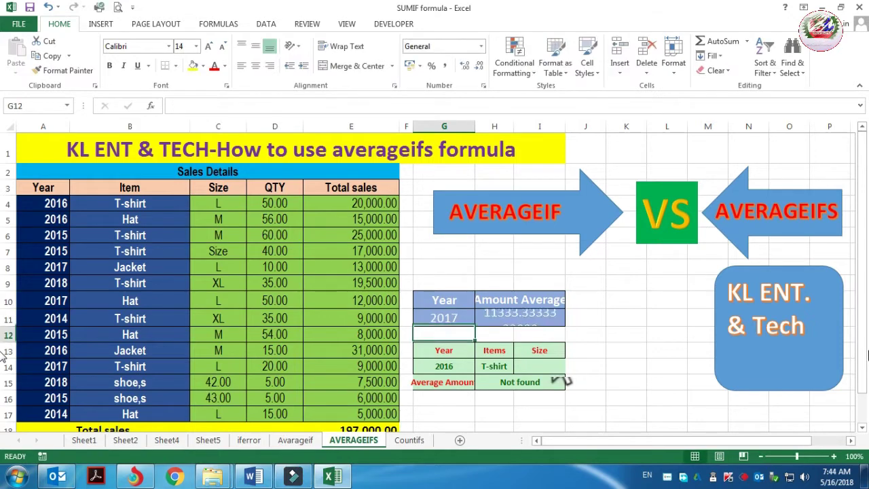
pyautogui.press('Return')
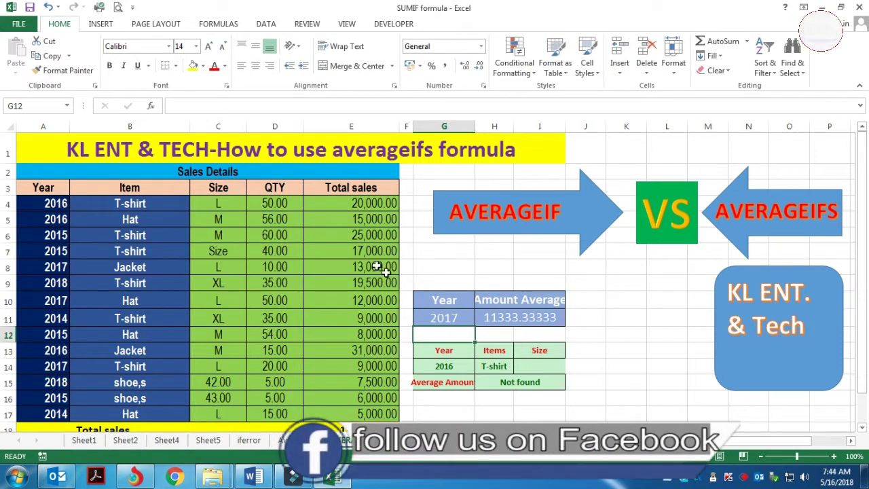
pyautogui.click(522, 318)
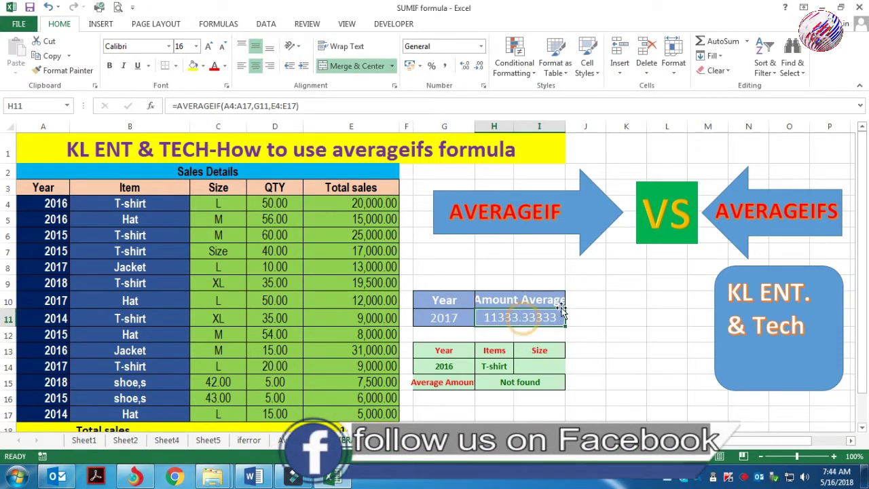
# Change the year to 2018 for a 13500 average, highlighting the averaged Total sales E4:E17.
pyautogui.click(455, 322)
pyautogui.write('2018')
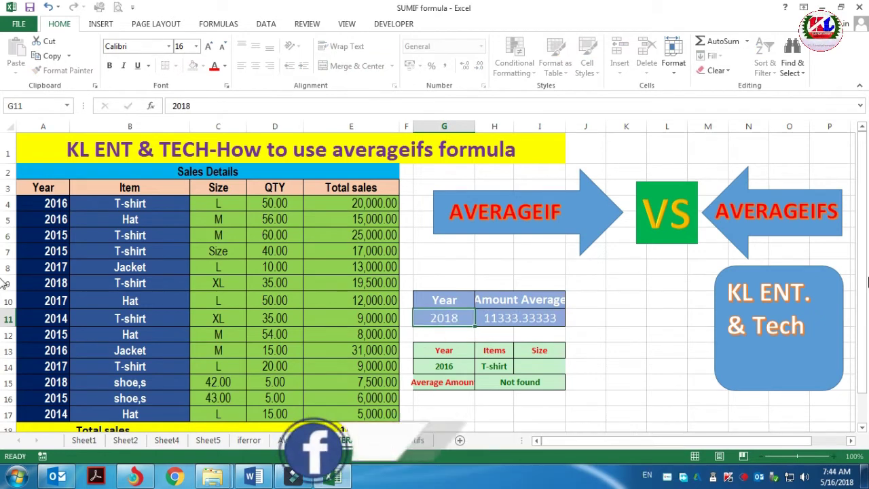
pyautogui.press('Return')
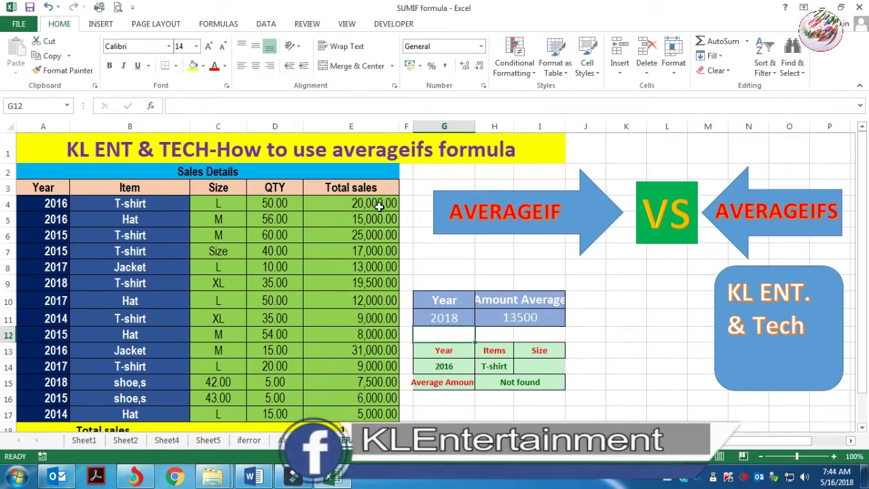
pyautogui.moveTo(378, 206); pyautogui.dragTo(377, 413)
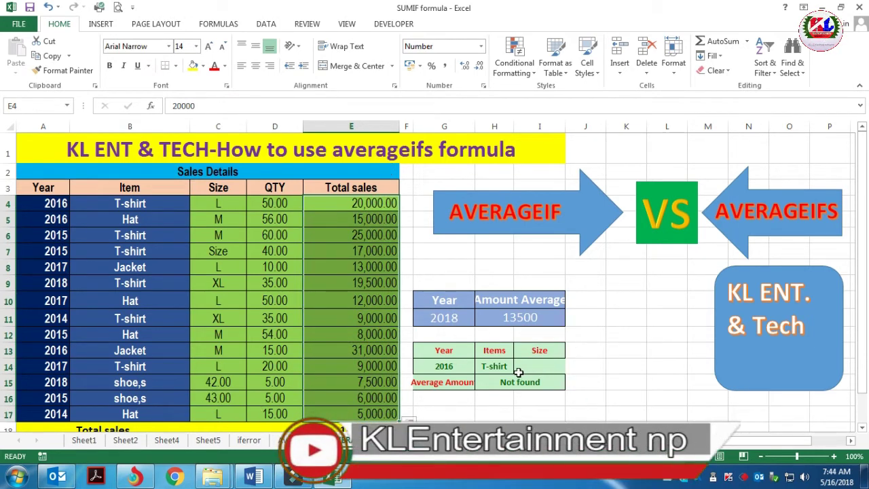
pyautogui.click(464, 317)
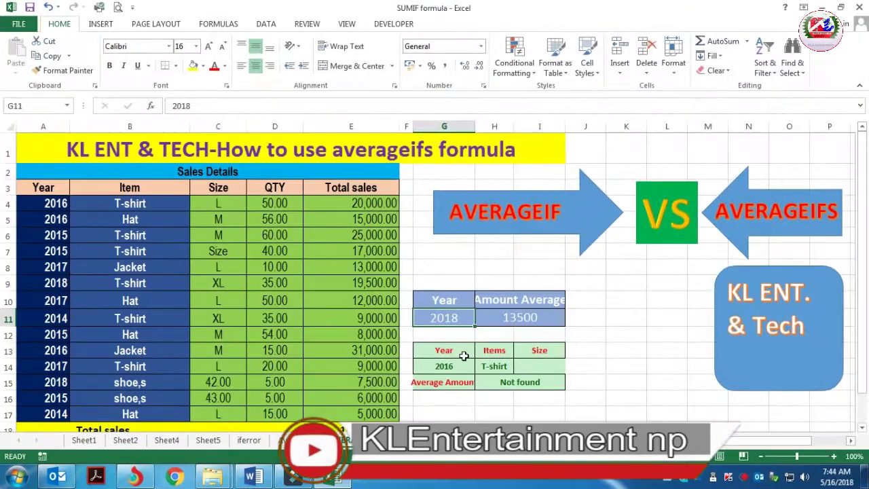
pyautogui.click(451, 350)
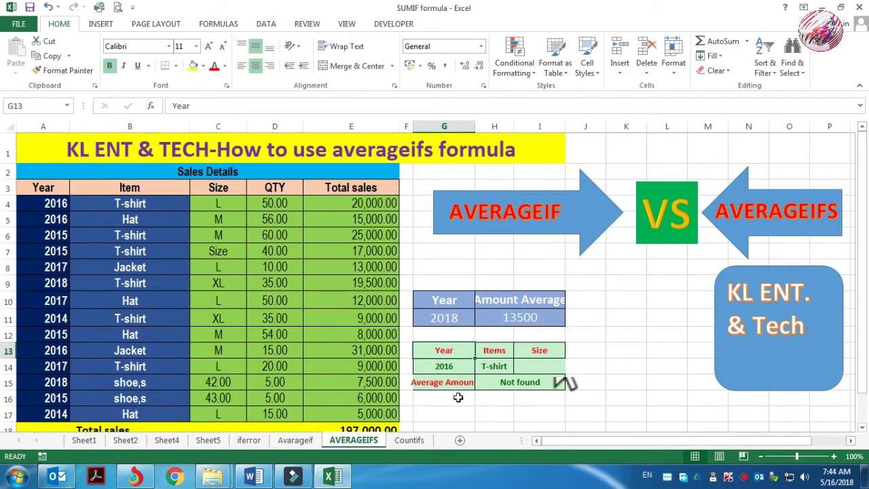
# Enter size L in I14 as the AVERAGEIFS size criterion.
pyautogui.click(523, 382)
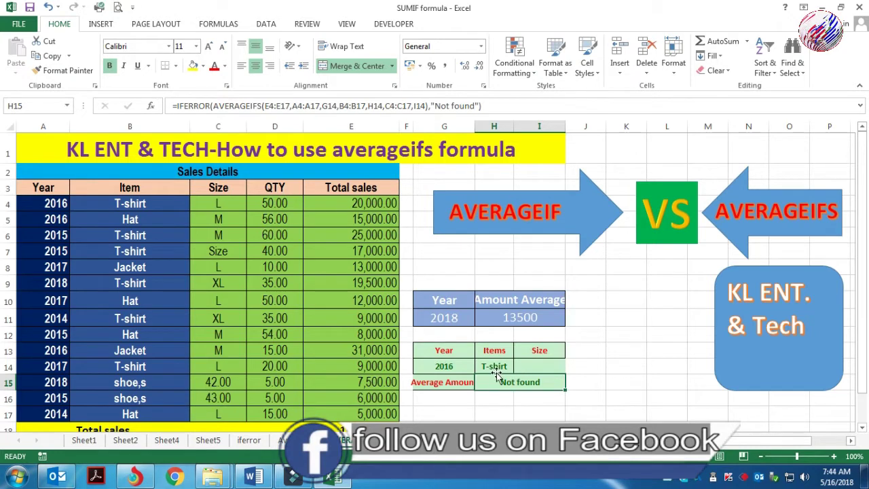
pyautogui.click(543, 369)
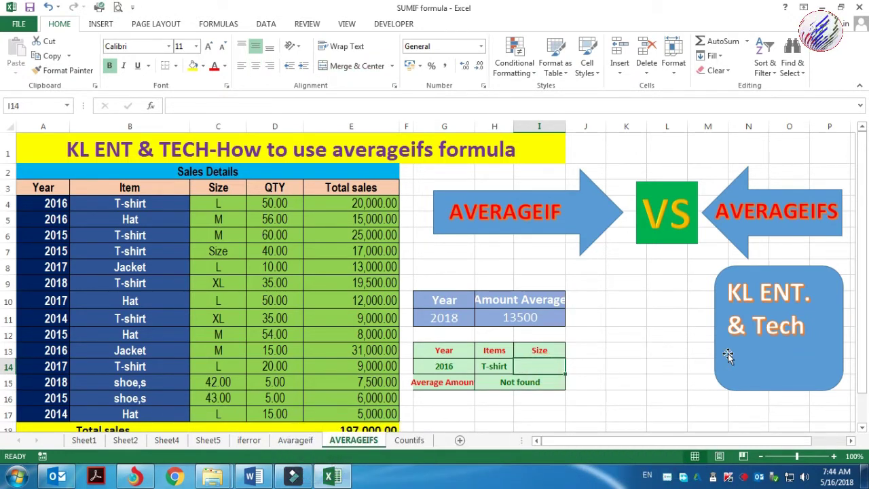
pyautogui.write('L')
pyautogui.press('Return')
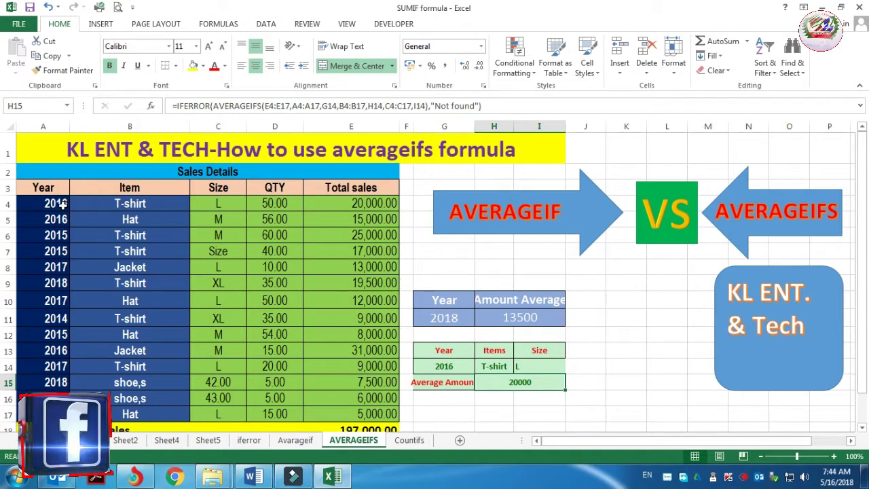
# Highlight the 2016 T-shirt L sales row and compare it with H15's 20000 result.
pyautogui.click(13, 203)
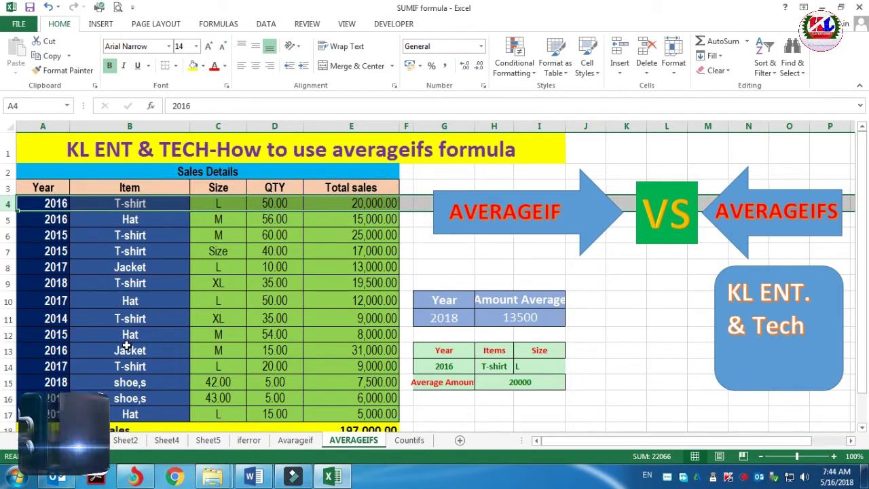
pyautogui.scroll(-1, 126, 346)
pyautogui.scroll(1, 322, 388)
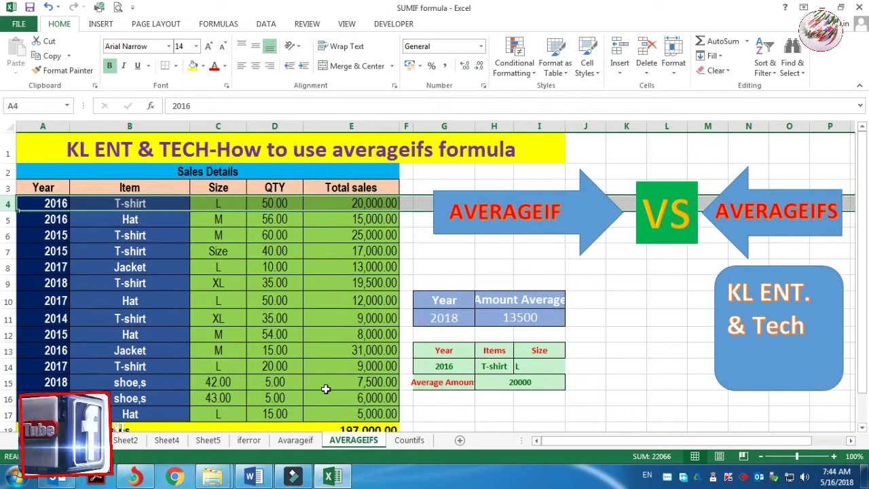
pyautogui.scroll(-1, 290, 385)
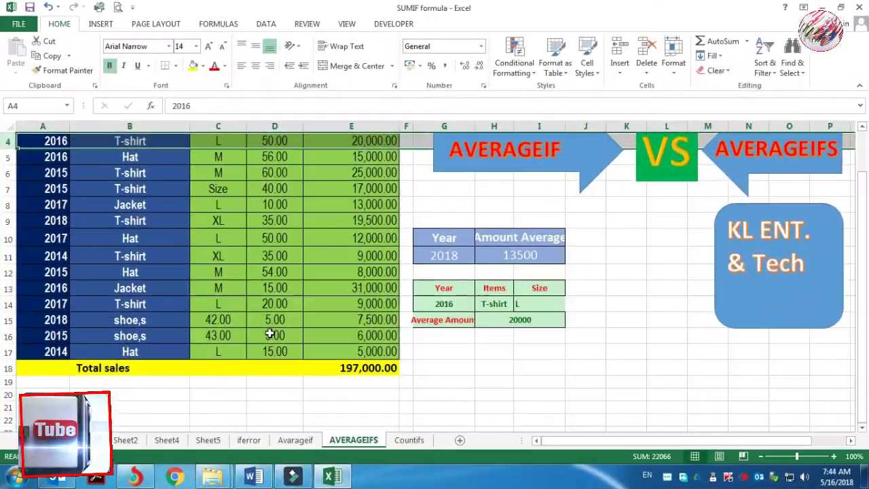
pyautogui.click(537, 319)
pyautogui.scroll(1, 590, 393)
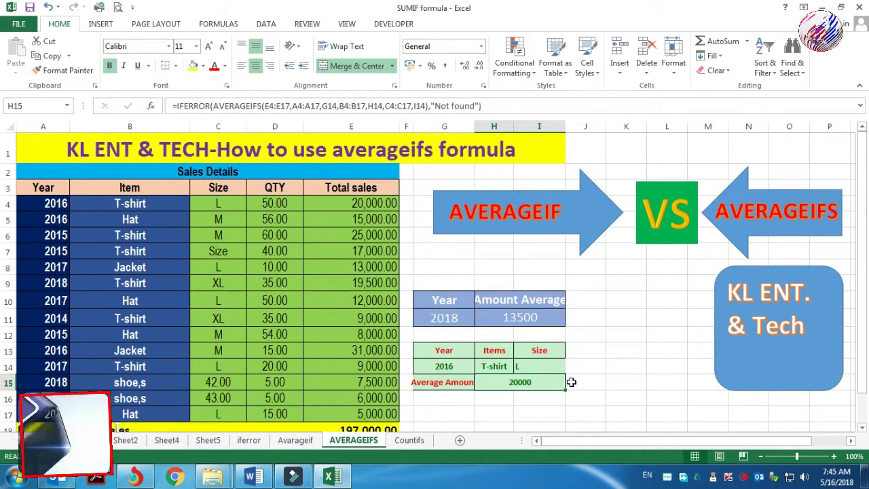
pyautogui.scroll(-1, 374, 363)
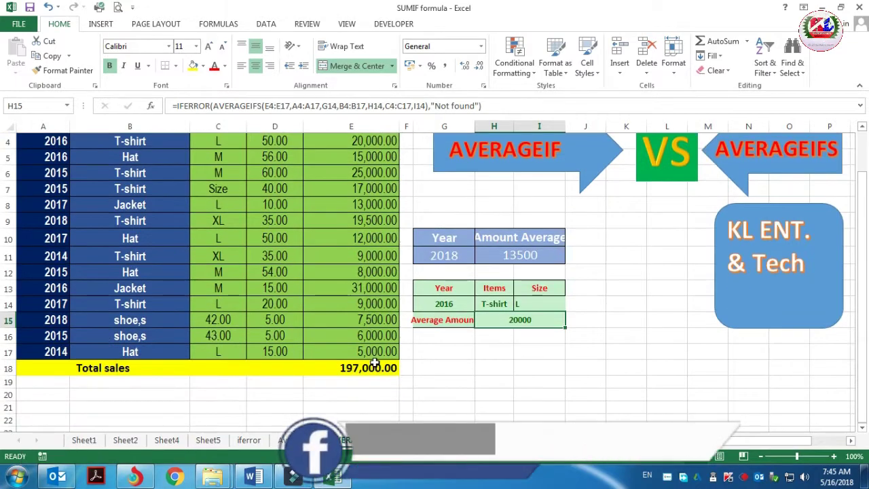
pyautogui.scroll(1, 375, 363)
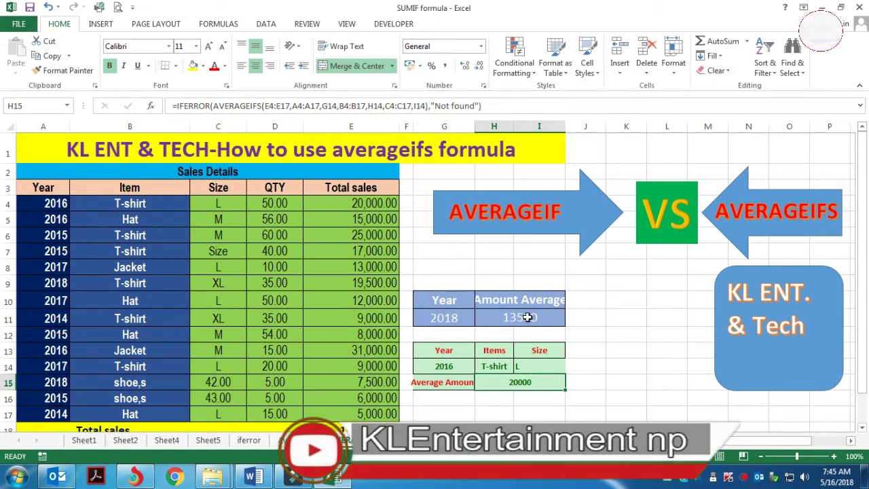
# Delete the 2016, T-shirt and L criteria in G14:I14, then inspect H15's formula.
pyautogui.click(507, 318)
pyautogui.moveTo(441, 319); pyautogui.dragTo(497, 320)
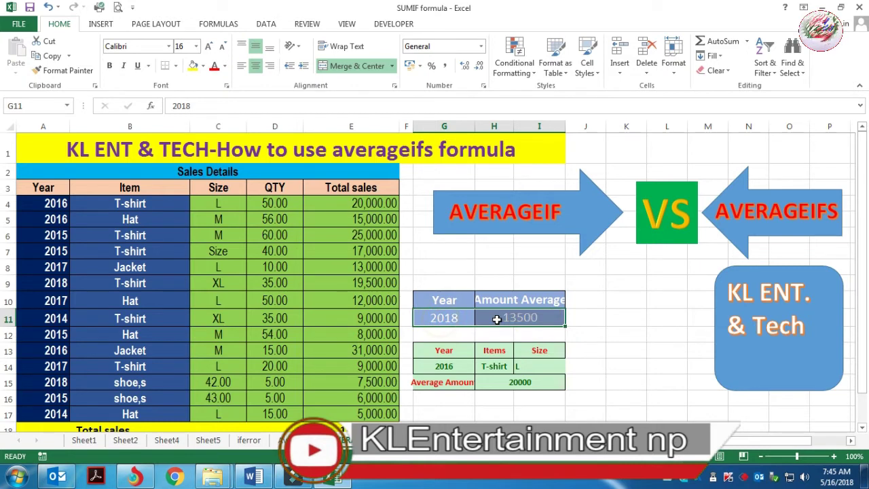
pyautogui.moveTo(464, 366); pyautogui.dragTo(560, 366)
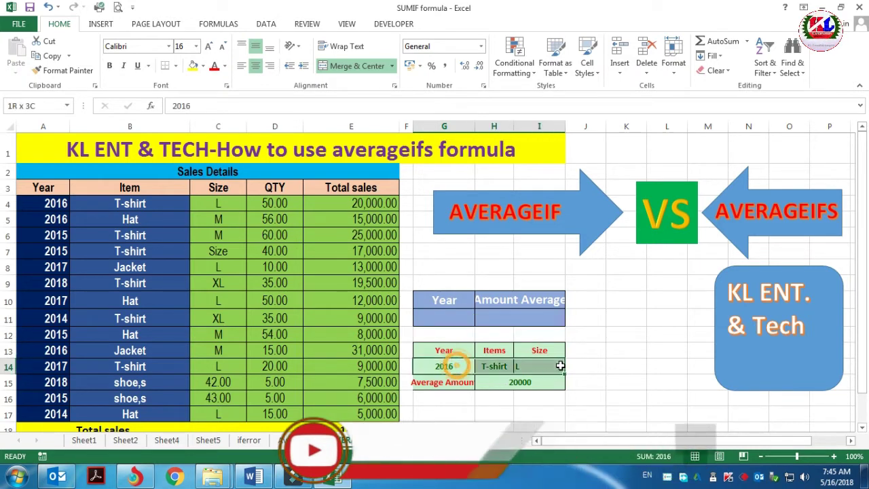
pyautogui.press('Delete')
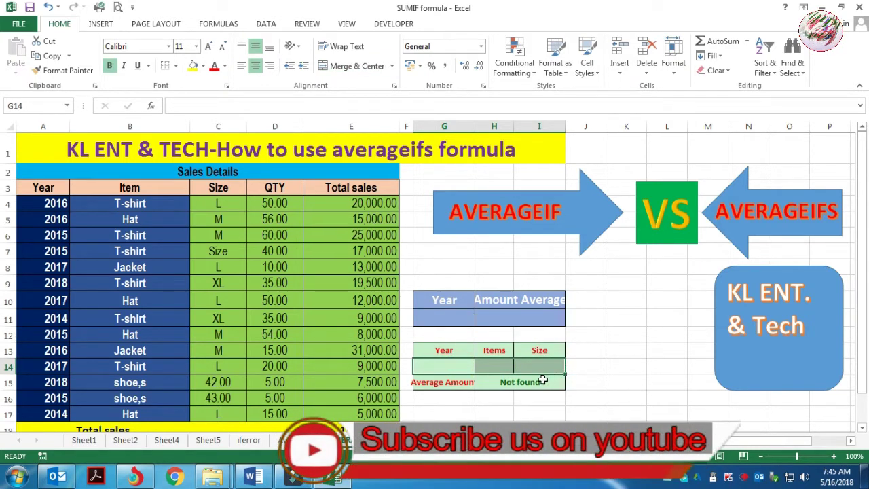
pyautogui.click(542, 382)
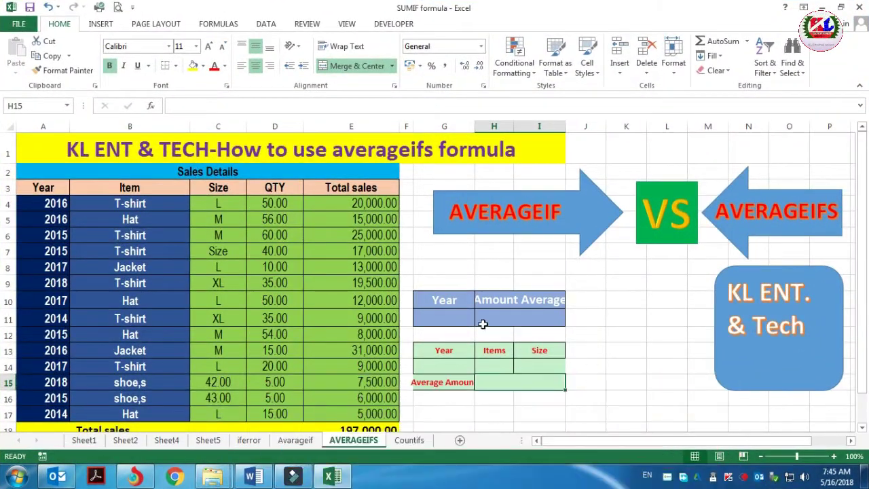
# Start an =AVERAGEIF( formula in the Amount Average cell H11.
pyautogui.click(470, 319)
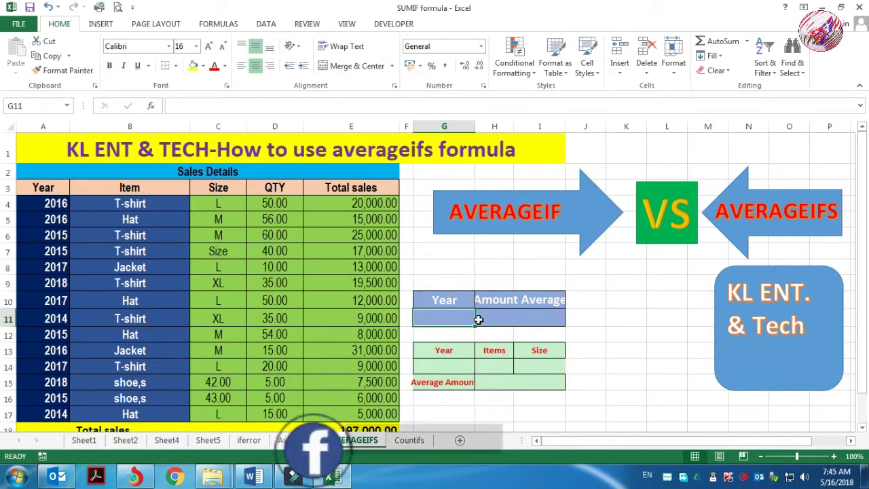
pyautogui.moveTo(470, 319); pyautogui.dragTo(508, 316)
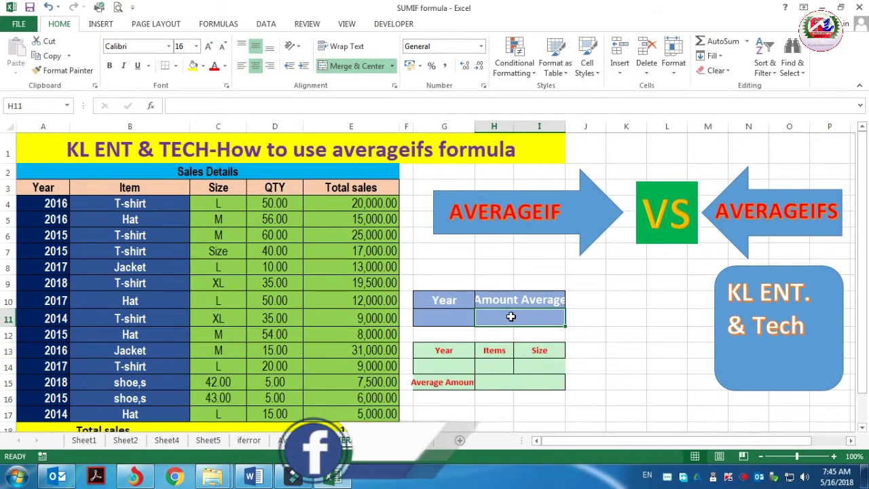
pyautogui.write('=AVE')
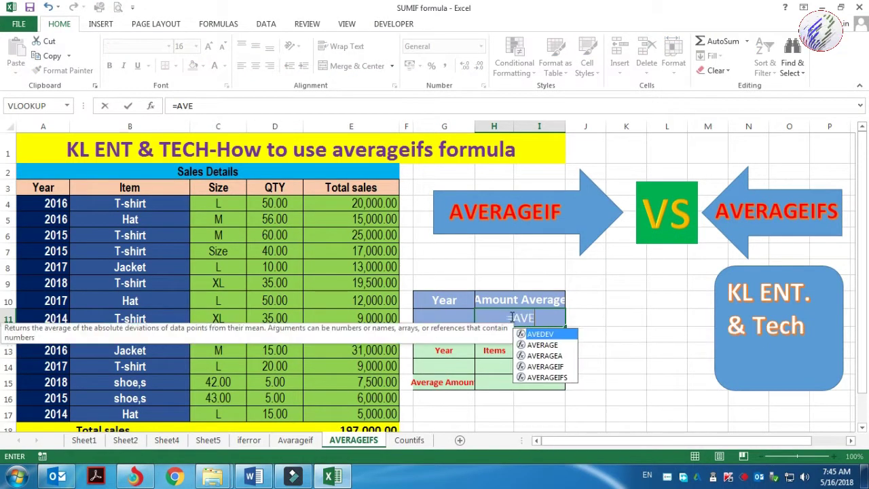
pyautogui.write('G')
pyautogui.press('BackSpace')
pyautogui.write('RA')
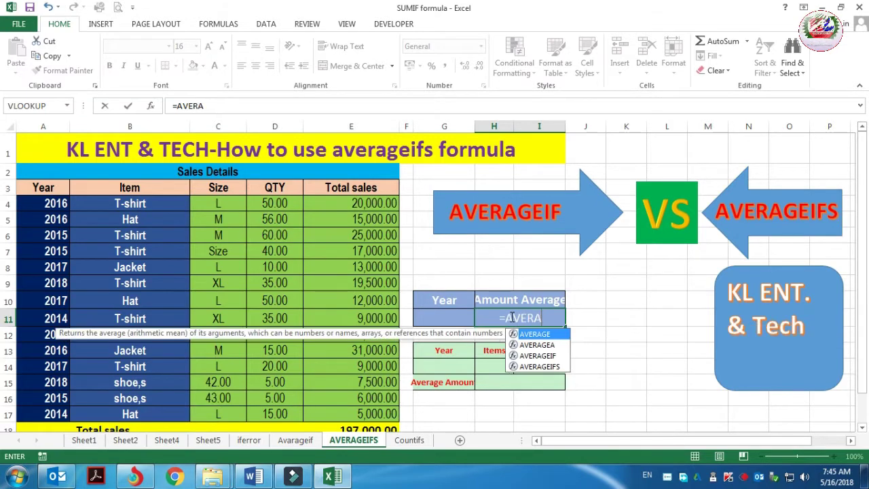
pyautogui.write('GEIF')
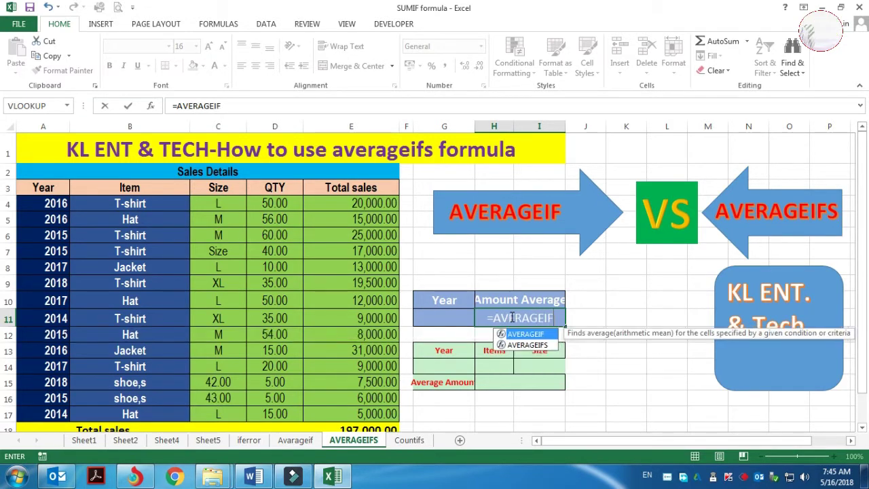
pyautogui.press('Escape')
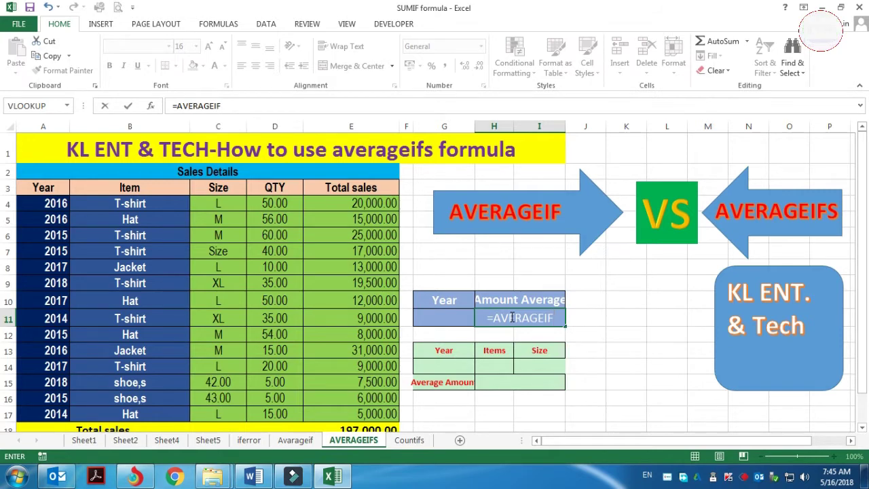
pyautogui.write('(')
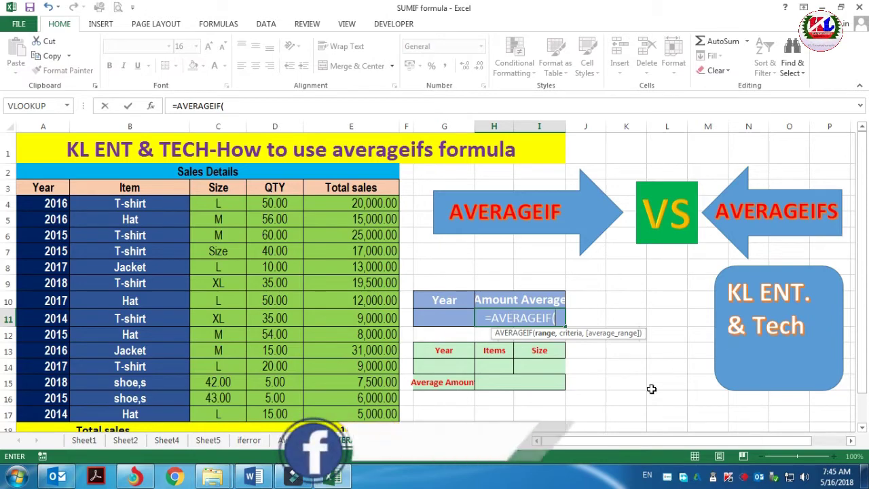
# Fill in the AVERAGEIF arguments: years A4:A17, criterion G11, and Total sales E4:E17.
pyautogui.scroll(-1, 144, 264)
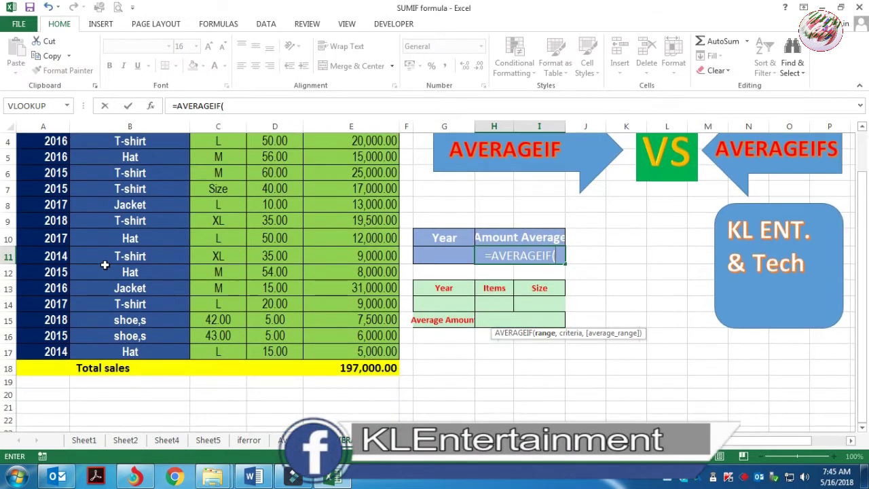
pyautogui.scroll(1, 109, 270)
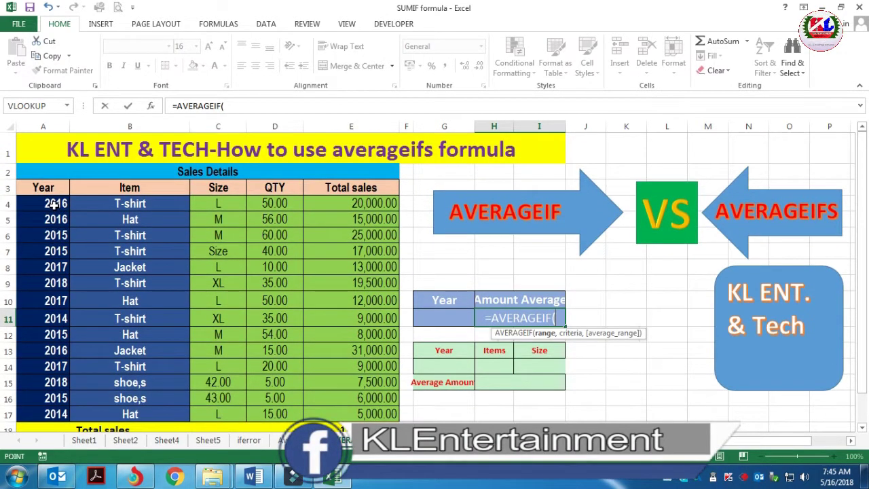
pyautogui.moveTo(53, 209); pyautogui.dragTo(57, 412)
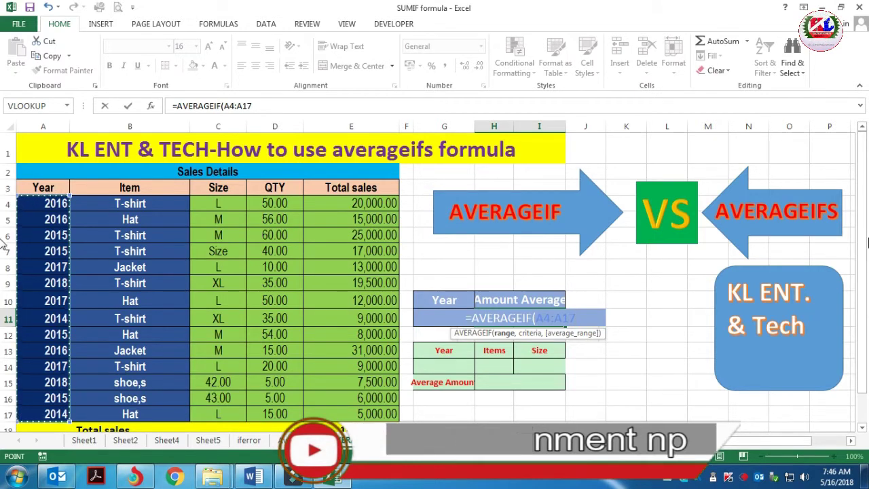
pyautogui.write(',')
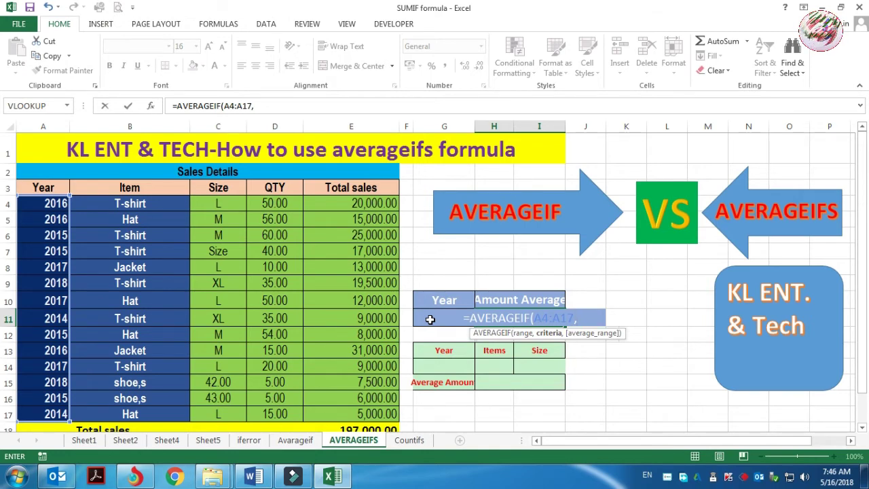
pyautogui.click(430, 319)
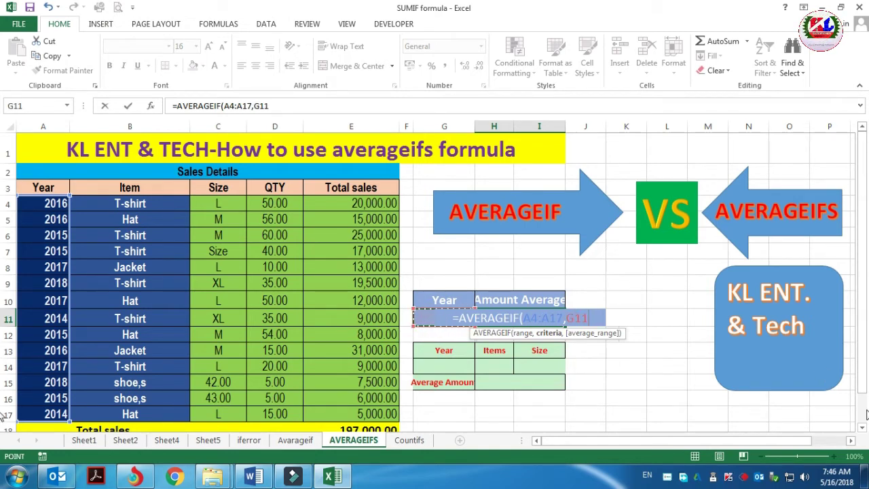
pyautogui.write(',')
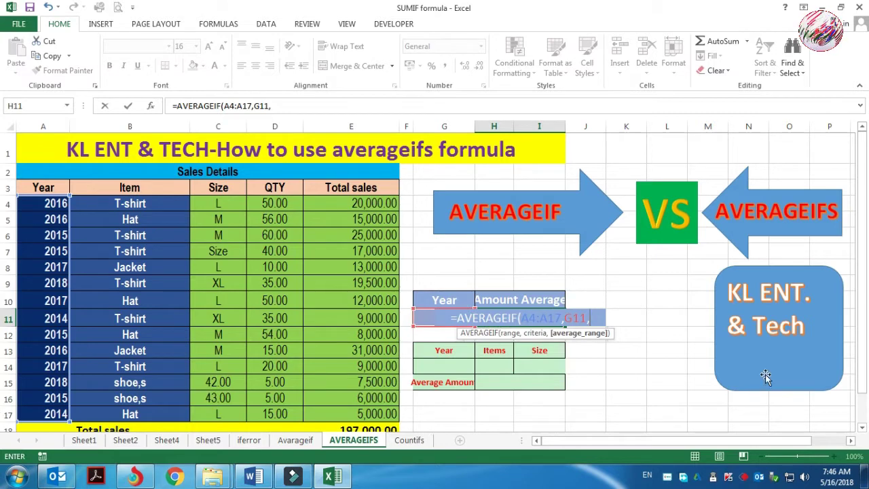
pyautogui.moveTo(371, 205); pyautogui.dragTo(359, 419)
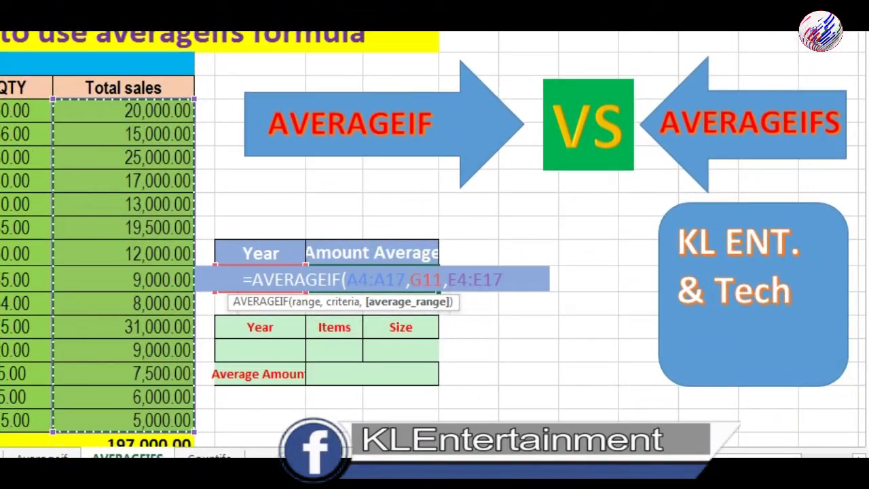
# Commit the AVERAGEIF formula in H11, showing #DIV/0! with an empty year, and reselect G11.
pyautogui.press('Return')
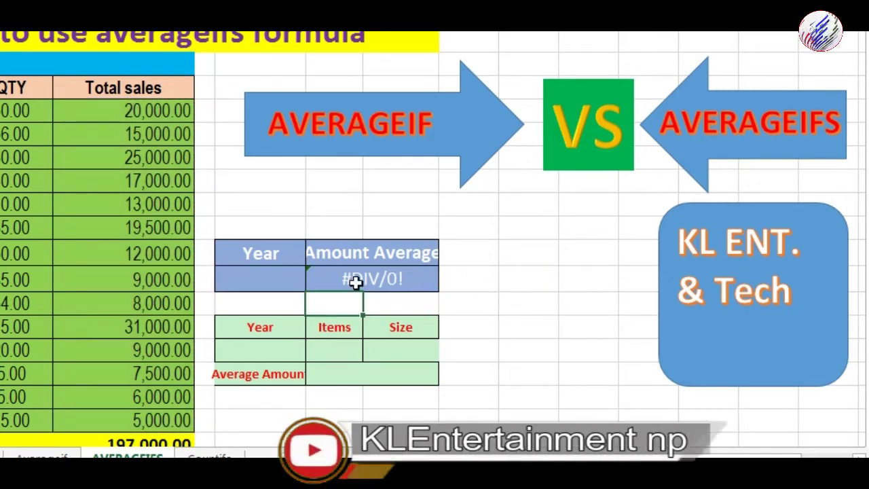
pyautogui.click(355, 278)
pyautogui.click(530, 274)
pyautogui.click(420, 274)
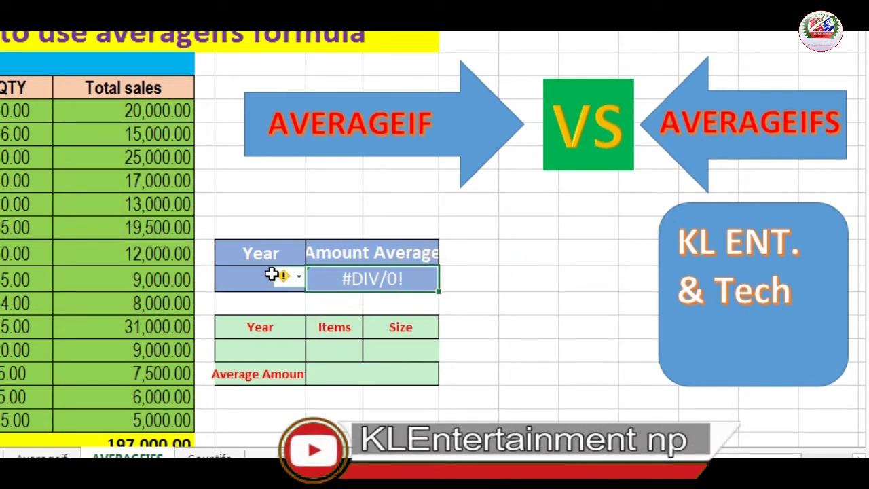
pyautogui.click(249, 278)
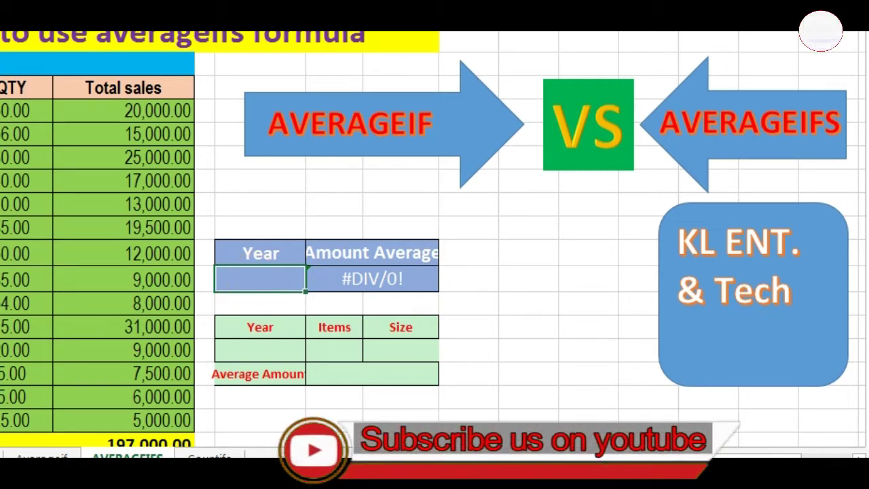
# Enter 2016 as the year in G11 so H11 shows 22000, then review its formula.
pyautogui.write('2019')
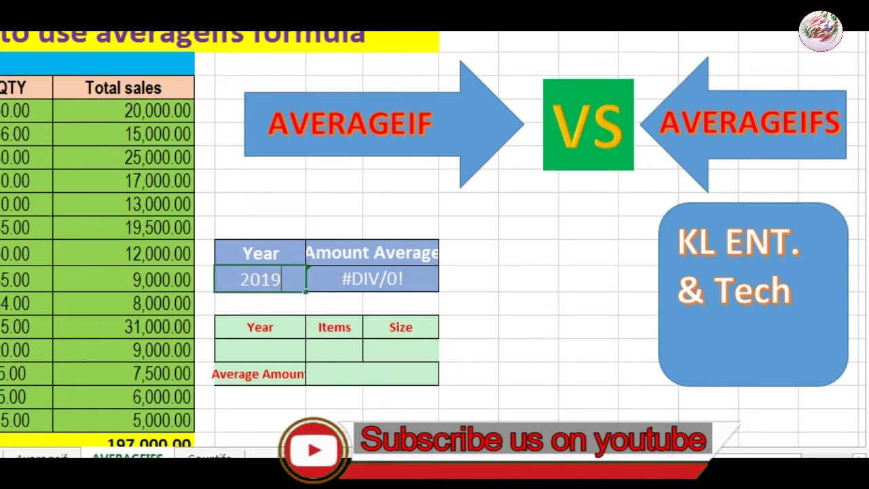
pyautogui.press('Return')
pyautogui.press('Up')
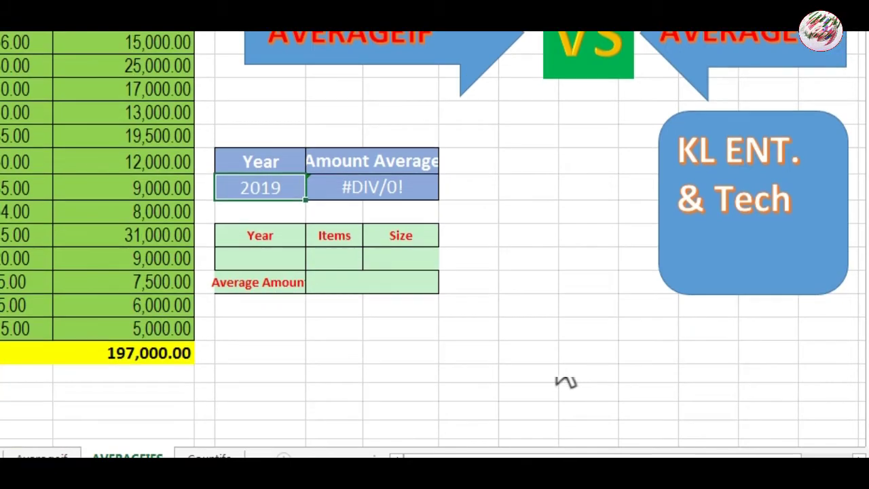
pyautogui.write('2016')
pyautogui.press('Return')
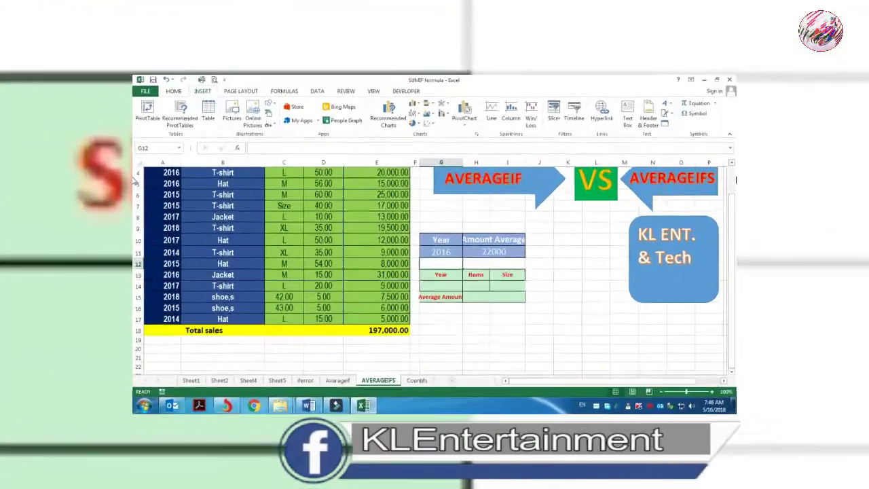
pyautogui.scroll(1, 584, 302)
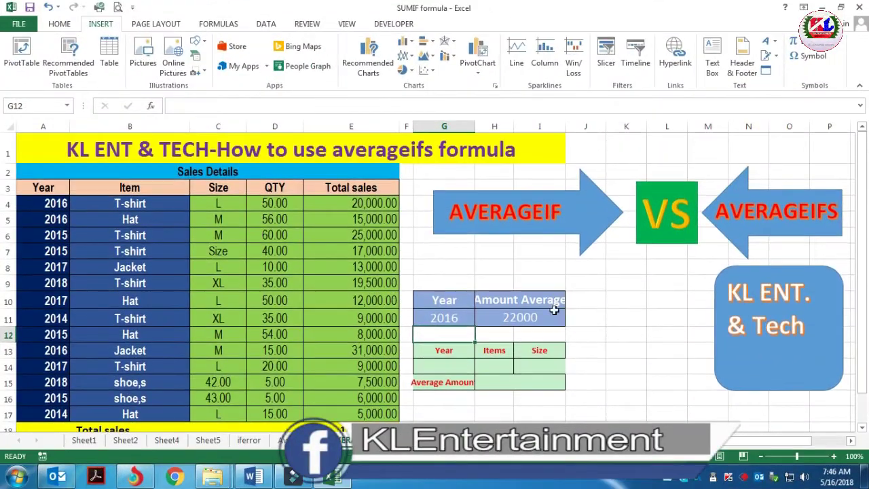
pyautogui.click(509, 317)
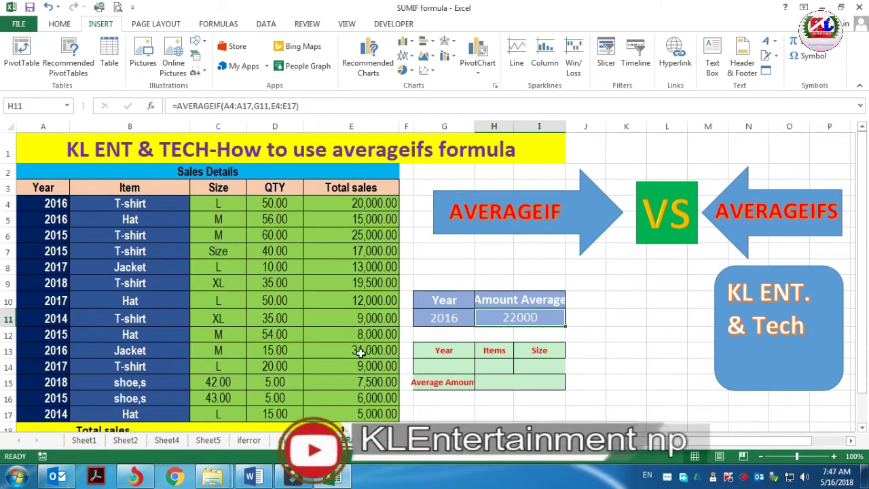
pyautogui.scroll(-1, 288, 367)
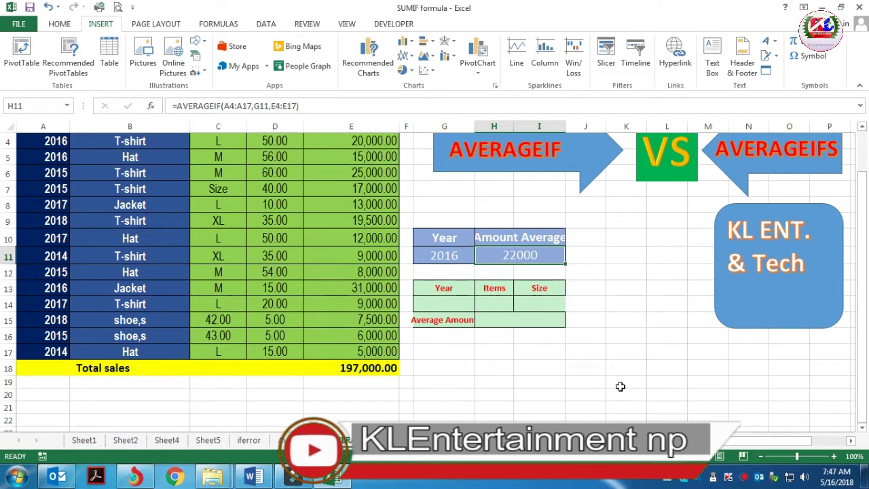
pyautogui.scroll(1, 627, 383)
pyautogui.click(633, 331)
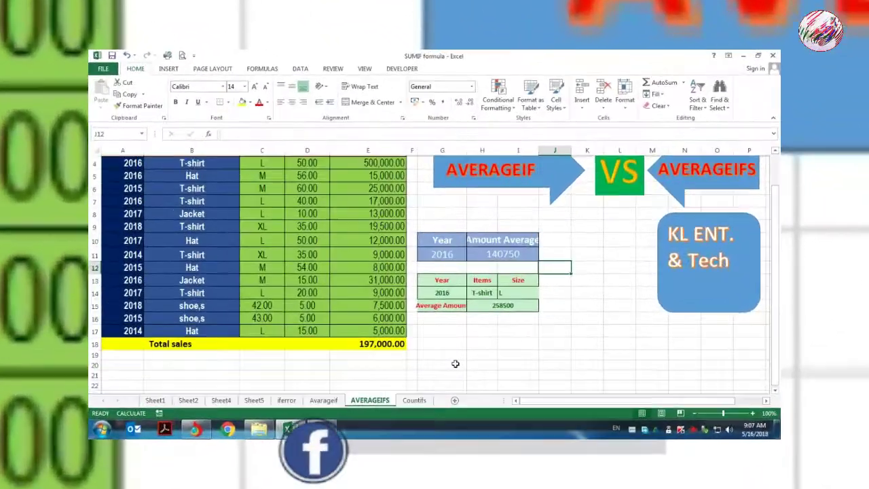
# In G19 type =averageifs( with Total sales E4:E17, then Year range A4:A17 as first criteria.
pyautogui.click(454, 359)
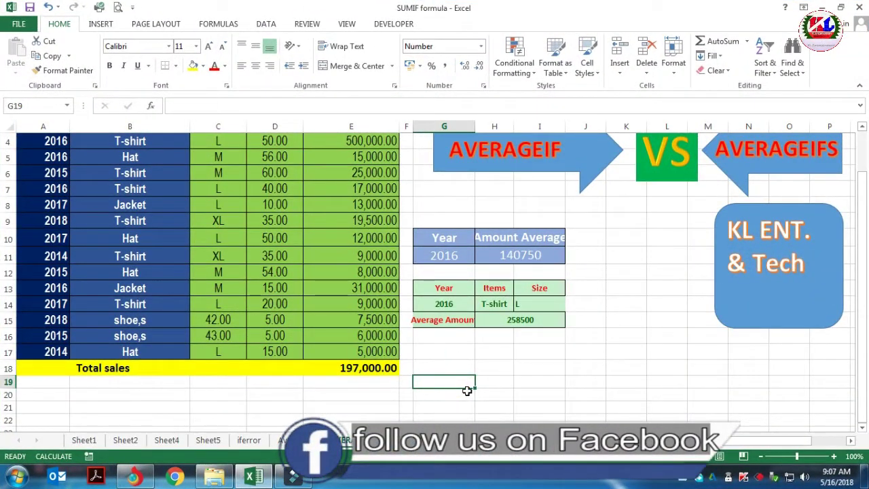
pyautogui.write('if')
pyautogui.write('=')
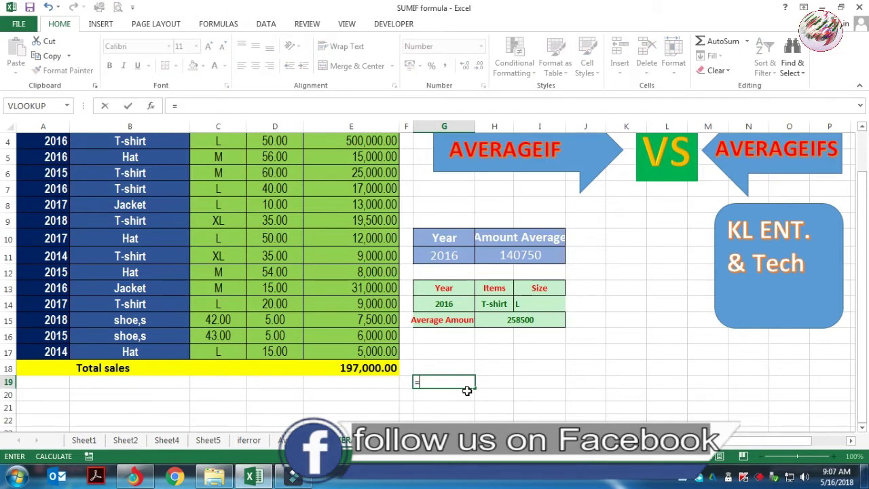
pyautogui.write('average')
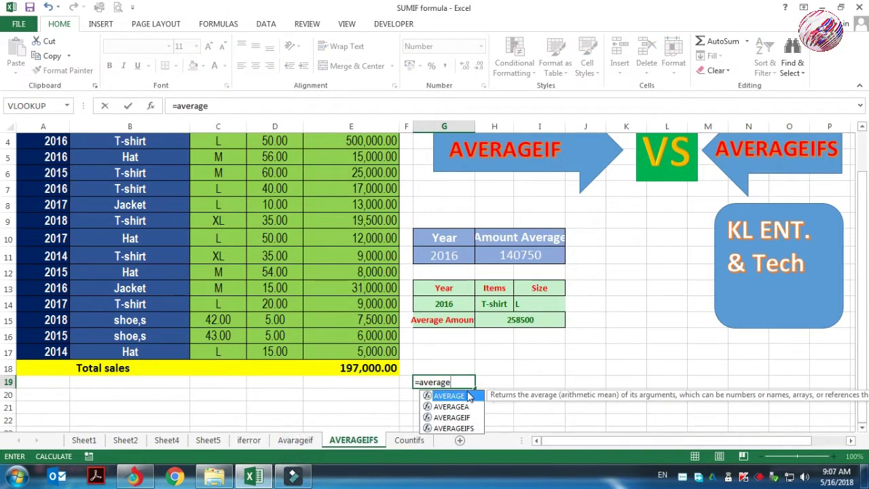
pyautogui.write('ifs')
pyautogui.press('Escape')
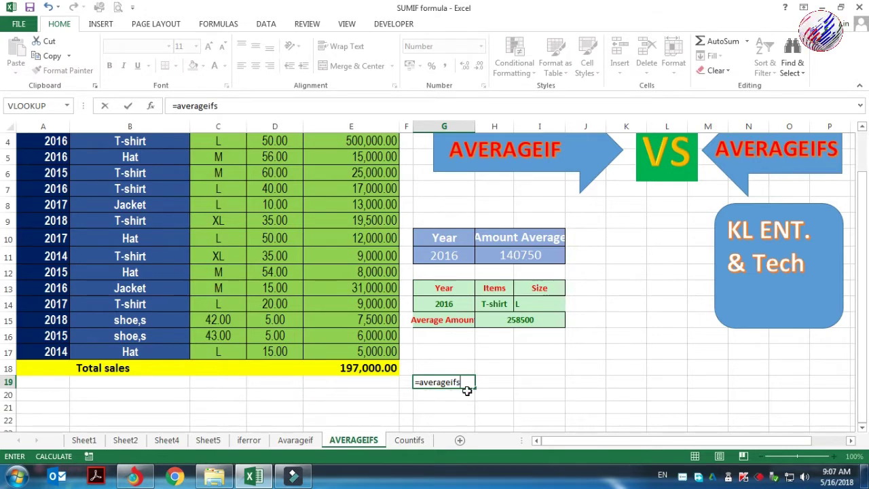
pyautogui.write('(')
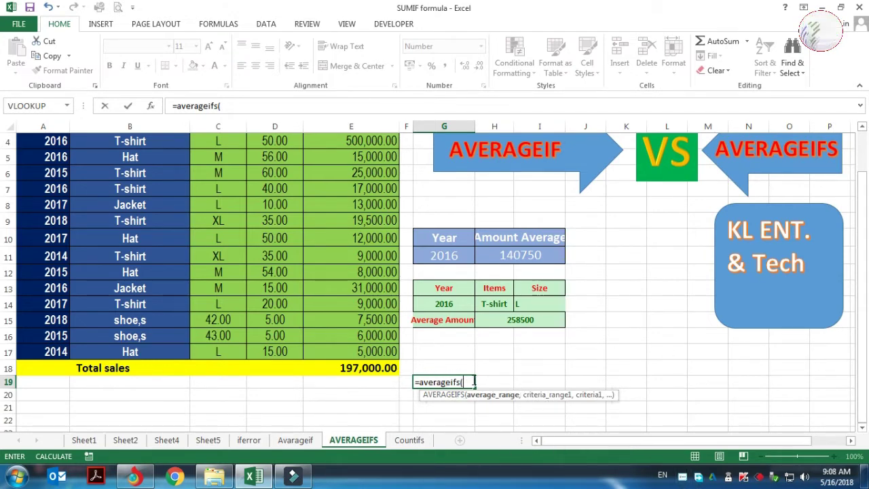
pyautogui.scroll(1, 195, 307)
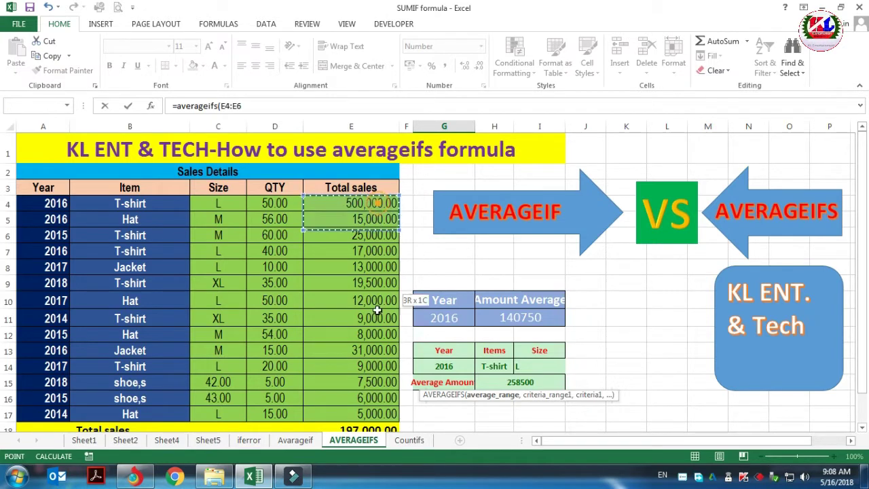
pyautogui.moveTo(376, 202); pyautogui.dragTo(370, 413)
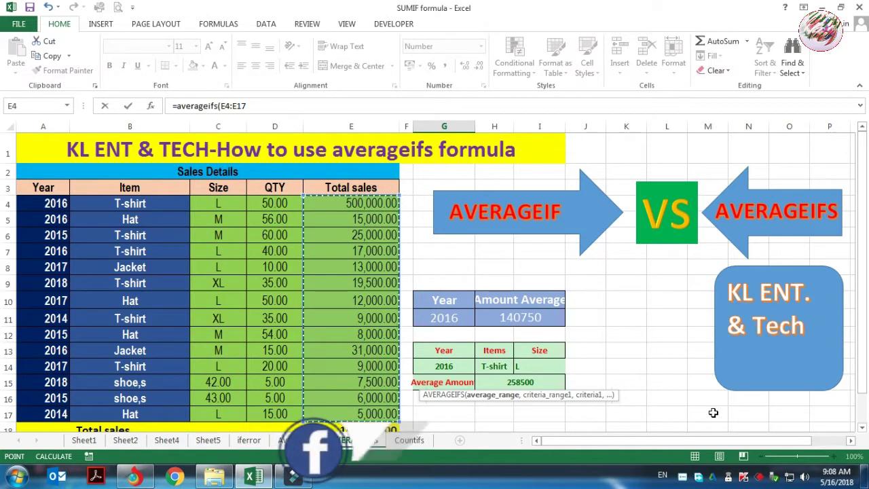
pyautogui.write(',')
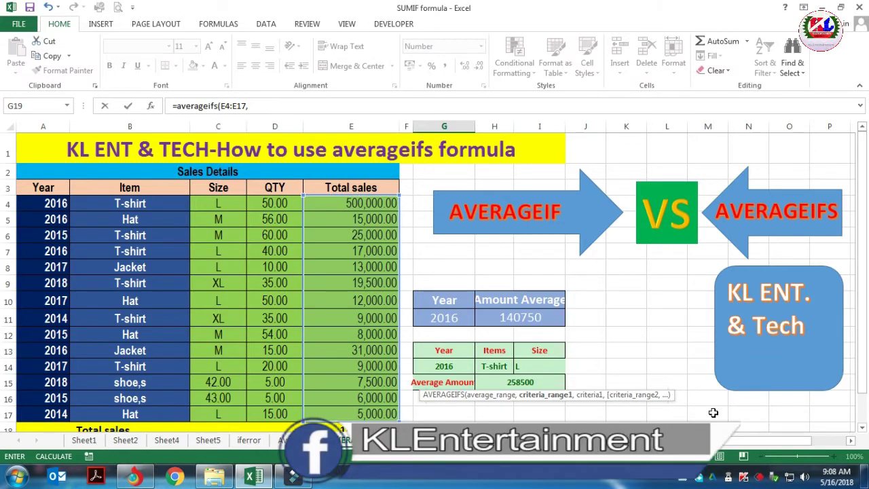
pyautogui.scroll(-1, 555, 406)
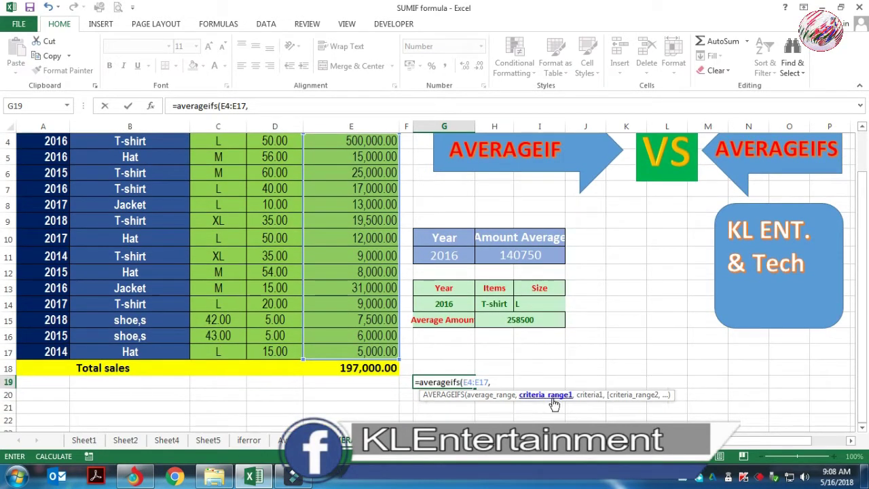
pyautogui.scroll(1, 429, 369)
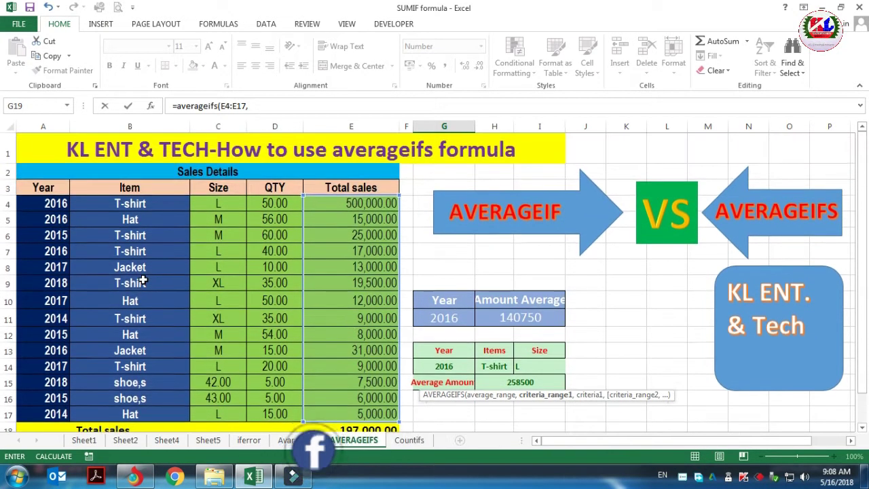
pyautogui.moveTo(45, 204)
pyautogui.mouseDown()
pyautogui.moveTo(65, 318)
pyautogui.moveTo(61, 415)
pyautogui.mouseUp()
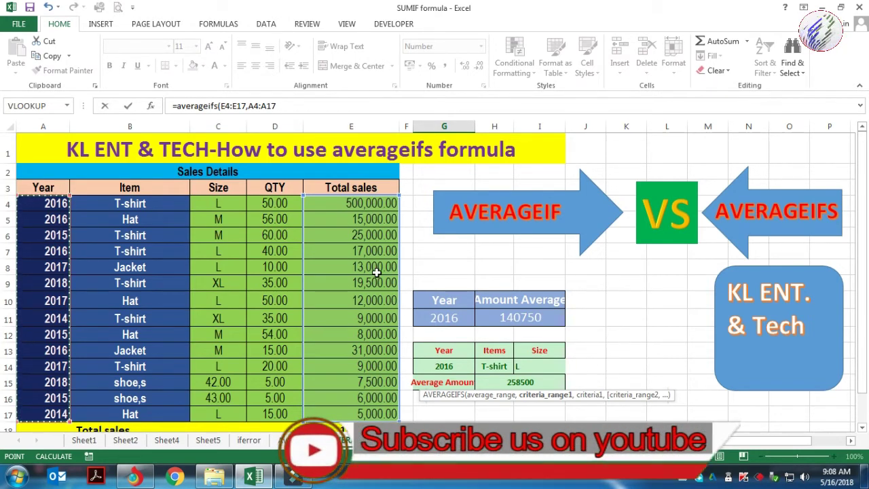
# Add year 2016 and the Item range B4:B17 with "T-SHIRT" to the G19 formula.
pyautogui.write(',2016')
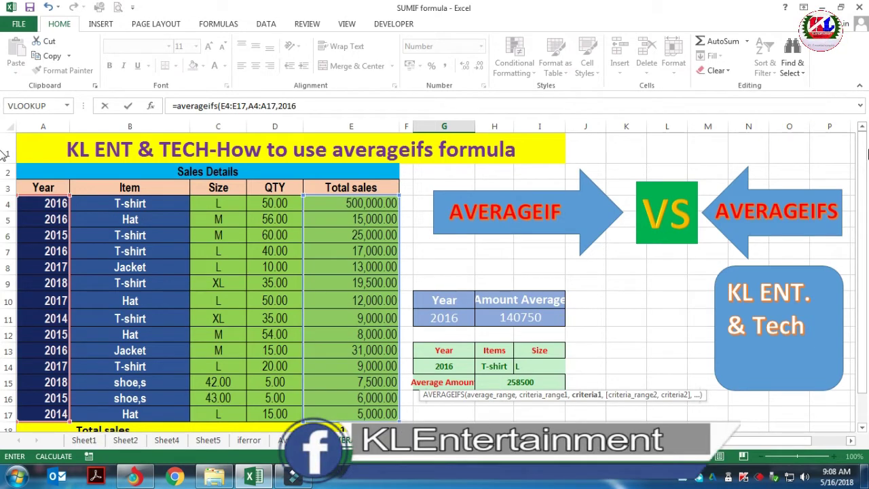
pyautogui.write(',')
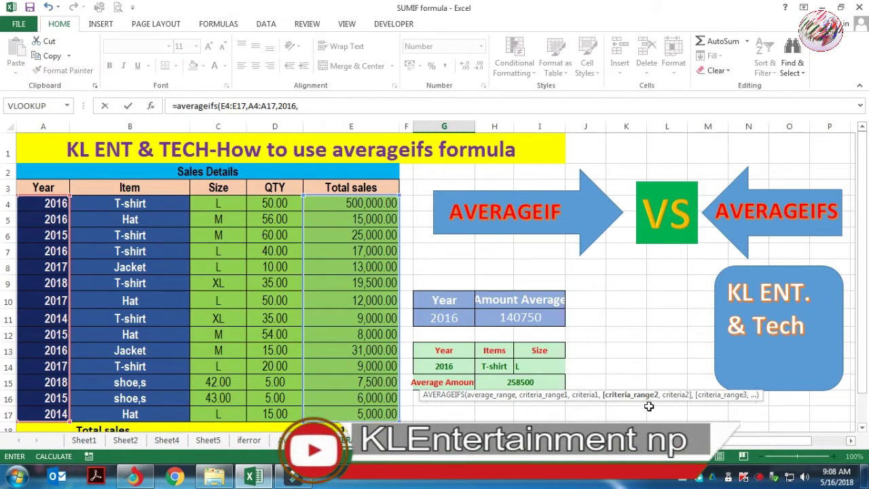
pyautogui.moveTo(163, 203); pyautogui.dragTo(160, 413)
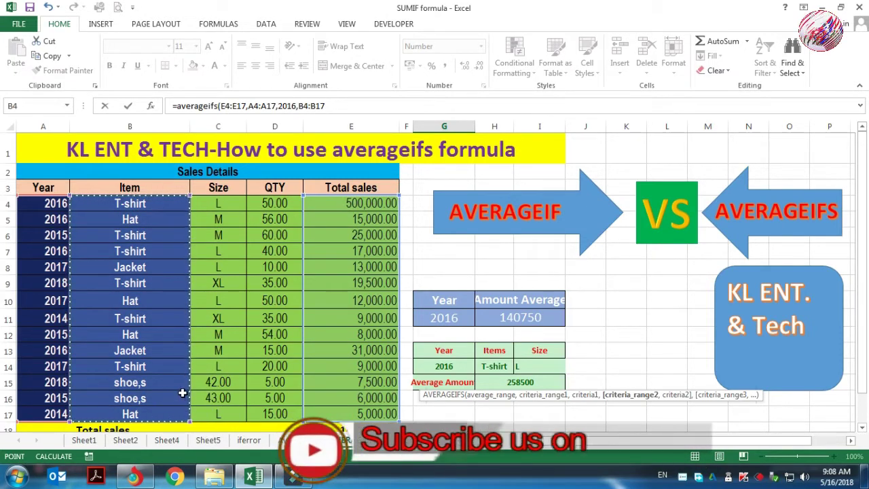
pyautogui.write(',"T')
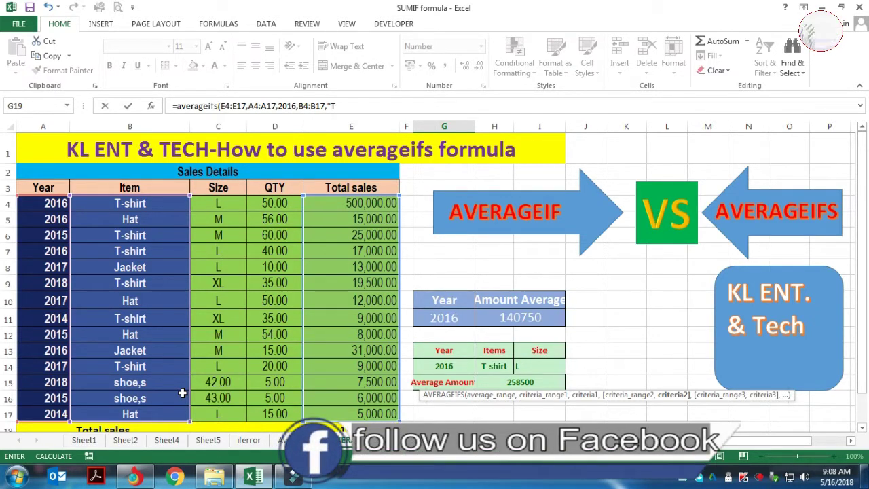
pyautogui.write('-S')
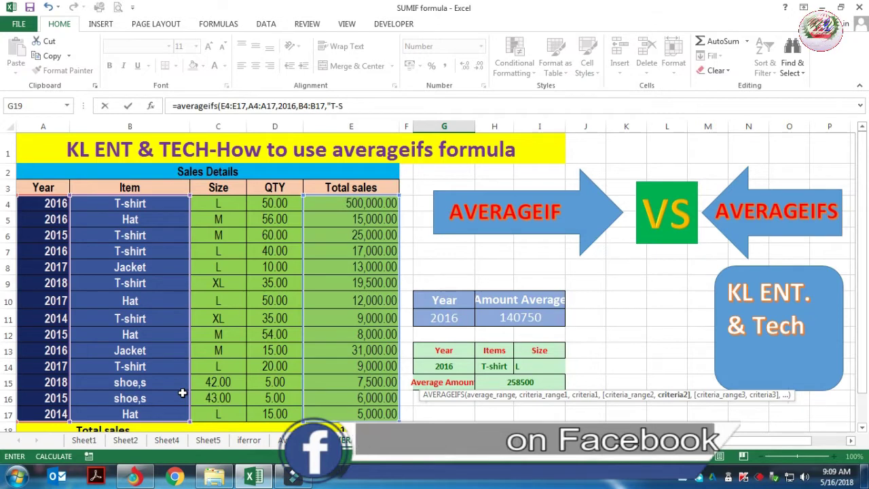
pyautogui.write('HIRT')
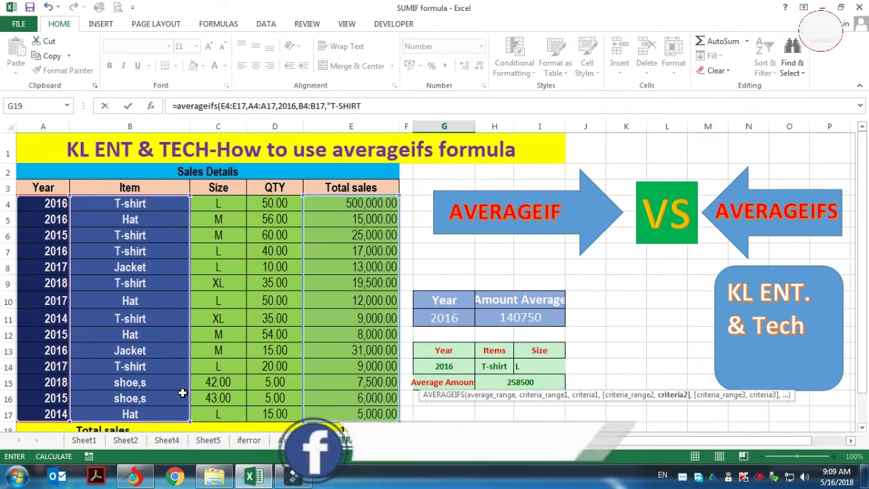
pyautogui.write('"')
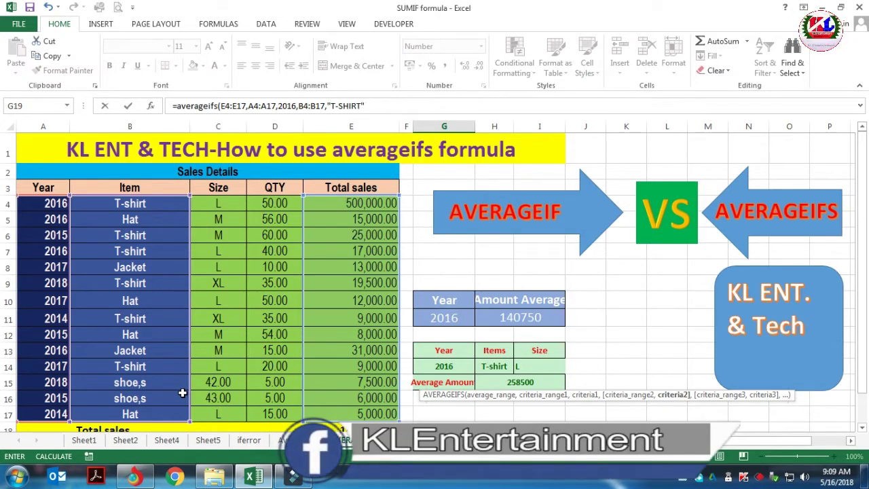
pyautogui.write(',,')
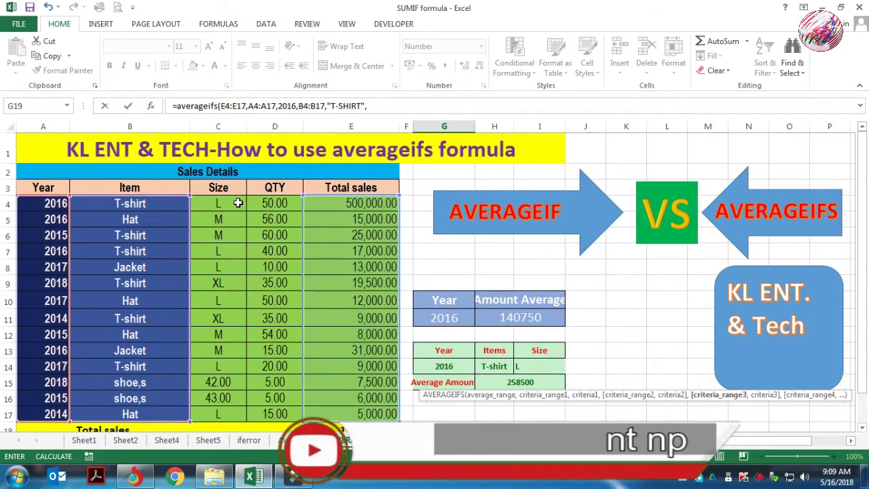
# Finish G19's formula with Size range C4:C17 and "L", returning 258,500.00.
pyautogui.moveTo(238, 203); pyautogui.dragTo(225, 414)
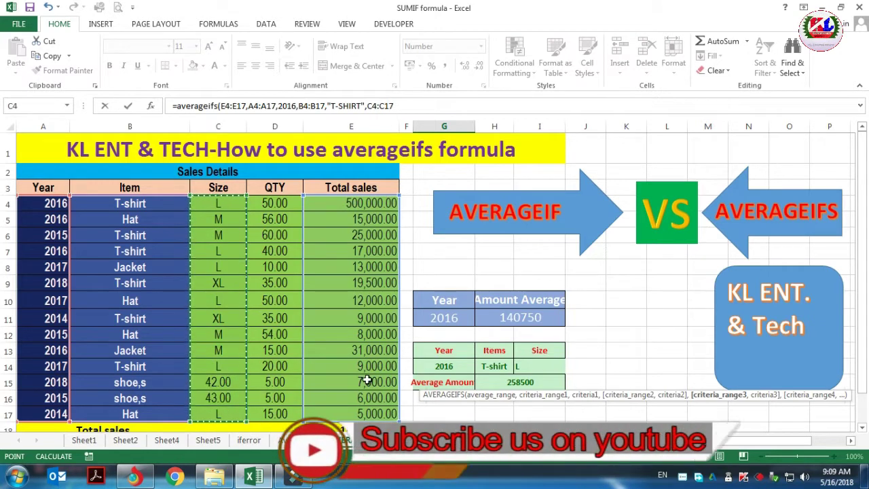
pyautogui.write(',"')
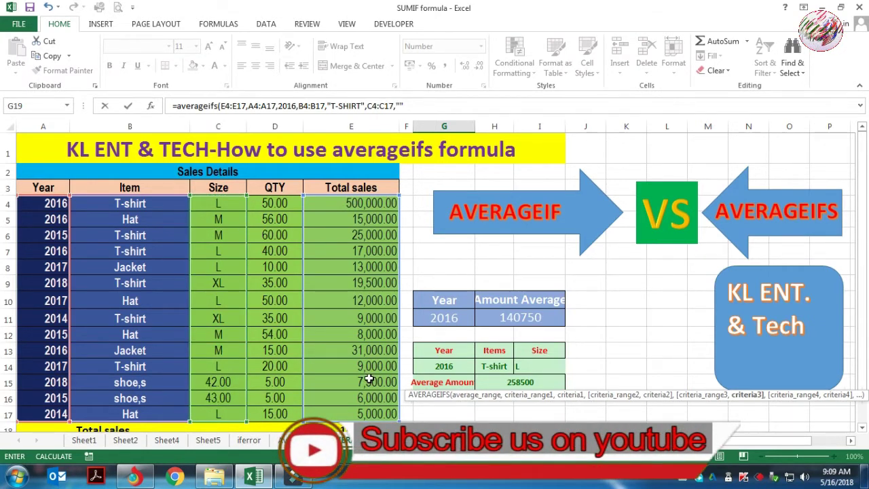
pyautogui.write('l')
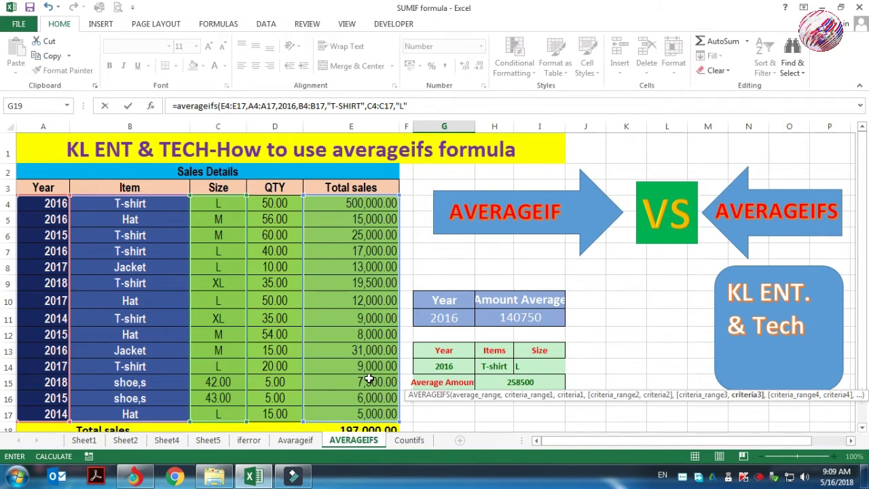
pyautogui.press('Return')
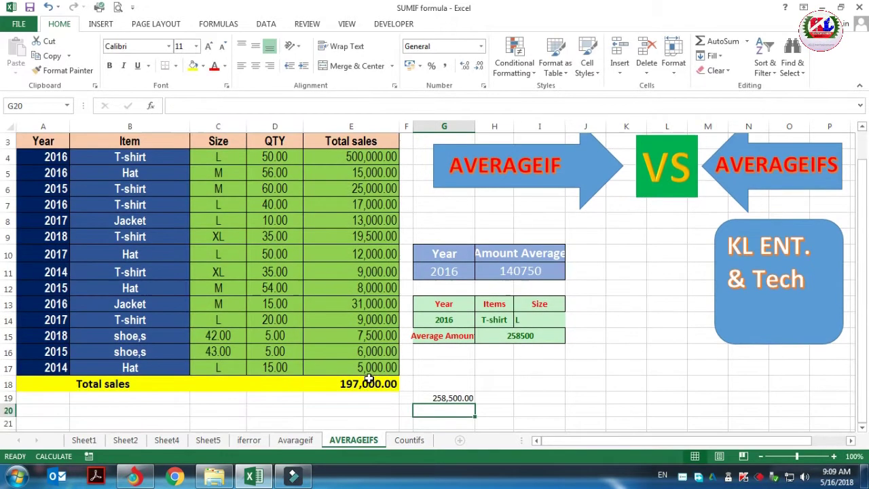
pyautogui.click(448, 398)
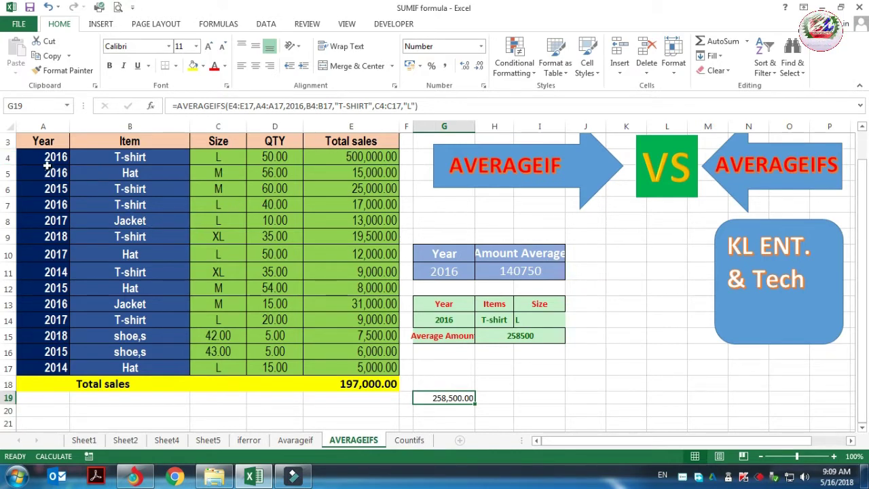
pyautogui.click(55, 157)
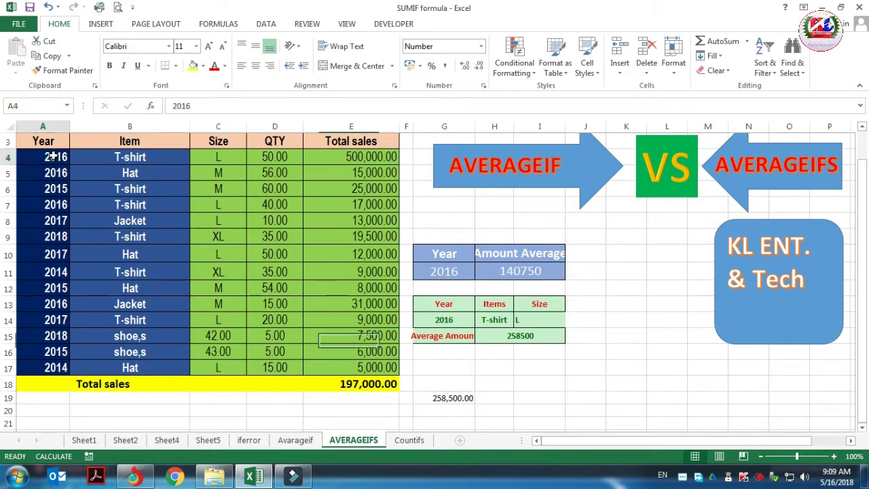
pyautogui.click(135, 157)
pyautogui.click(224, 157)
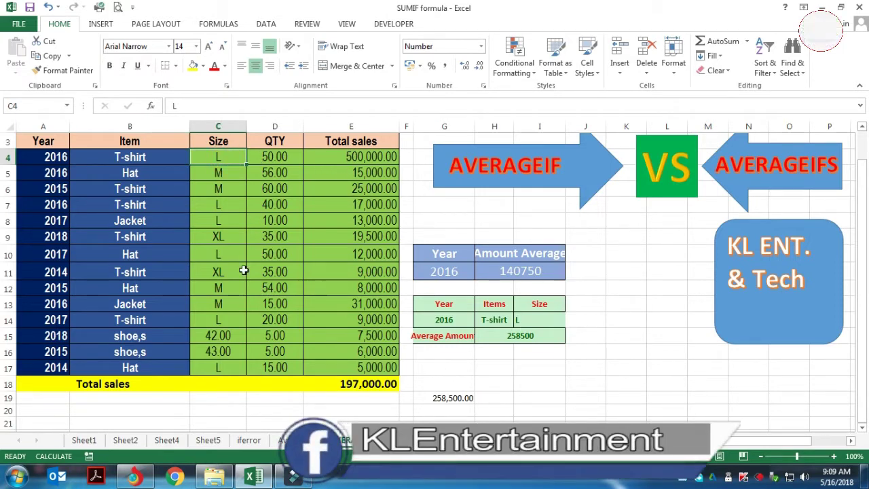
pyautogui.click(459, 401)
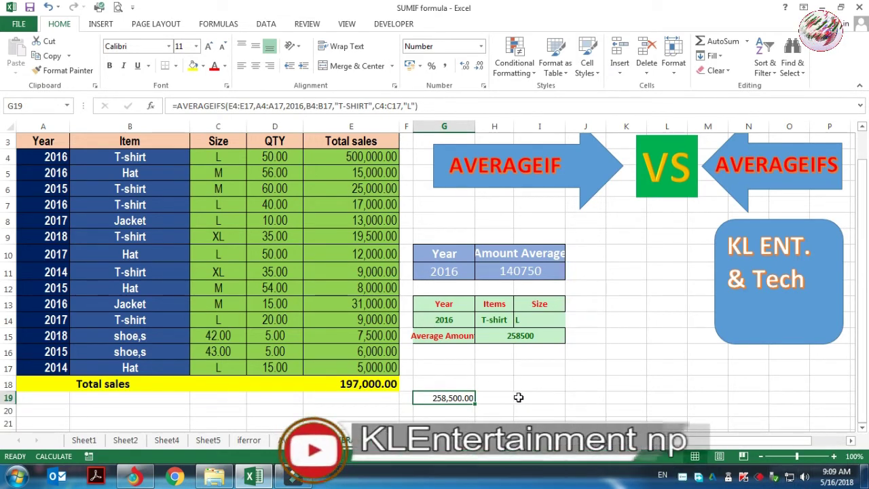
pyautogui.click(368, 156)
pyautogui.click(387, 205)
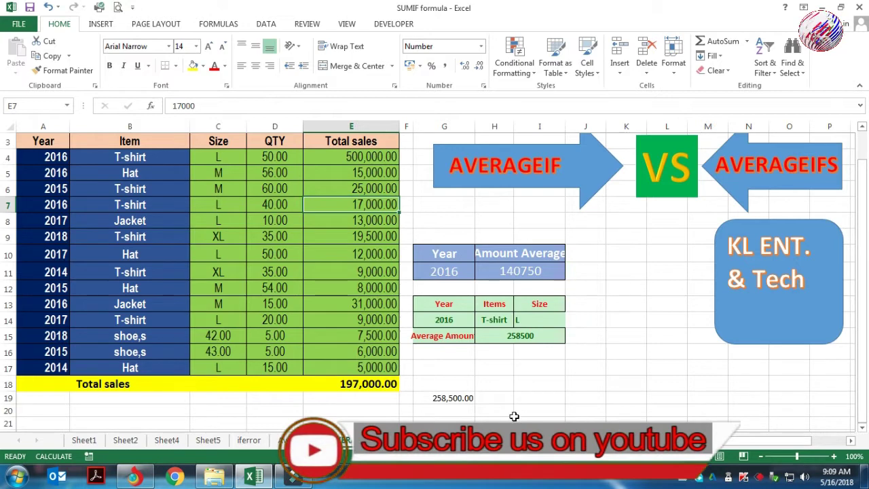
pyautogui.click(459, 399)
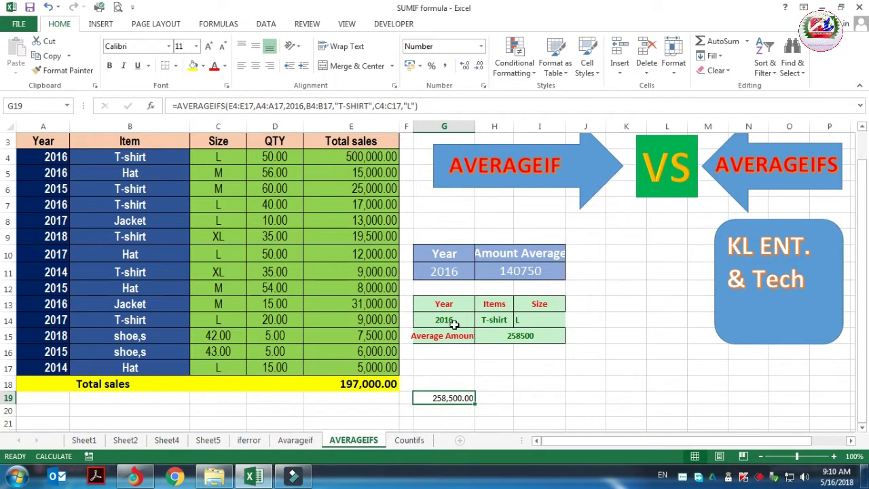
# Clear the year, item and size inputs in G14:I14 and the old formula in H15.
pyautogui.moveTo(454, 325)
pyautogui.mouseDown()
pyautogui.moveTo(514, 328)
pyautogui.moveTo(451, 321)
pyautogui.mouseUp()
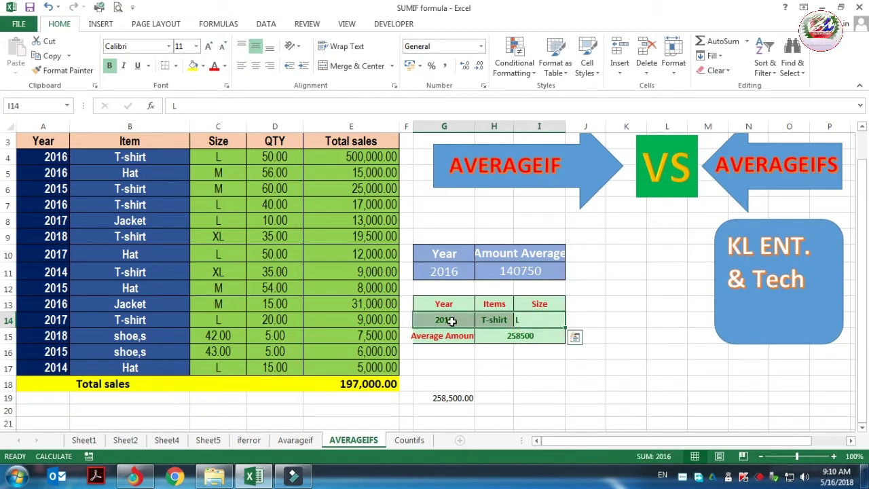
pyautogui.press('Delete')
pyautogui.click(543, 338)
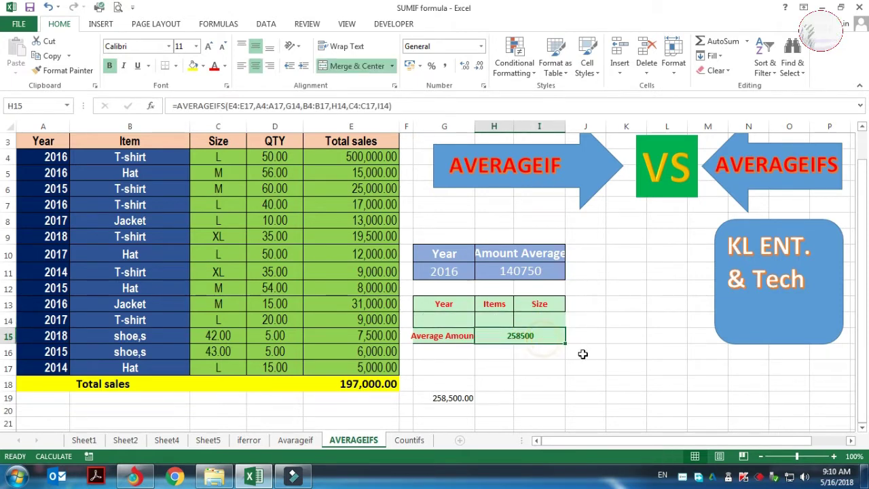
pyautogui.press('Delete')
pyautogui.click(526, 401)
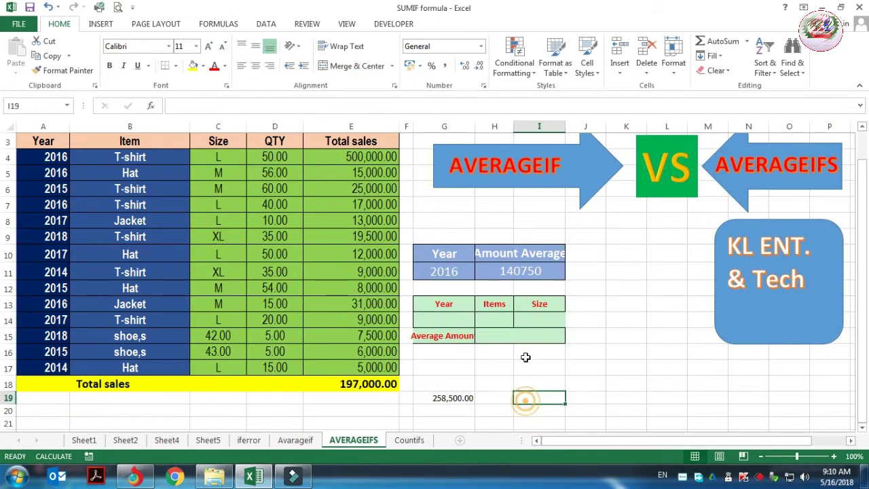
# Put an outside border around the G14:I15 block.
pyautogui.moveTo(443, 319); pyautogui.dragTo(537, 336)
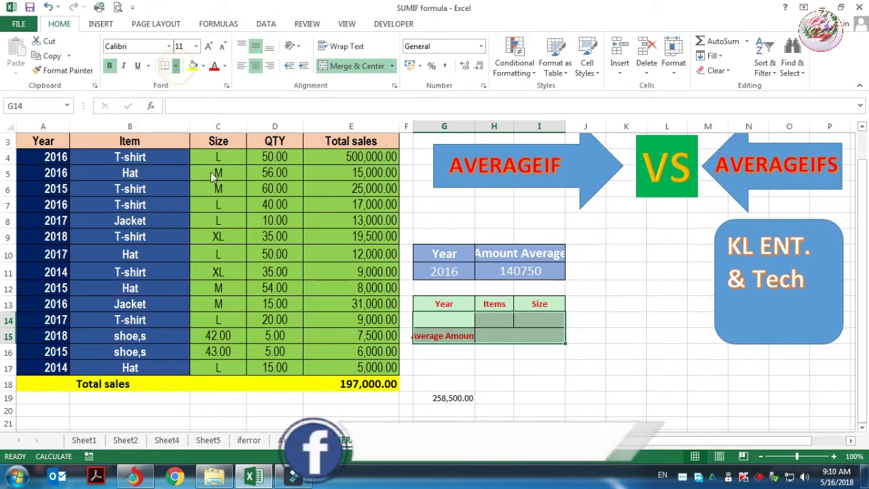
pyautogui.click(175, 66)
pyautogui.click(203, 189)
pyautogui.click(500, 335)
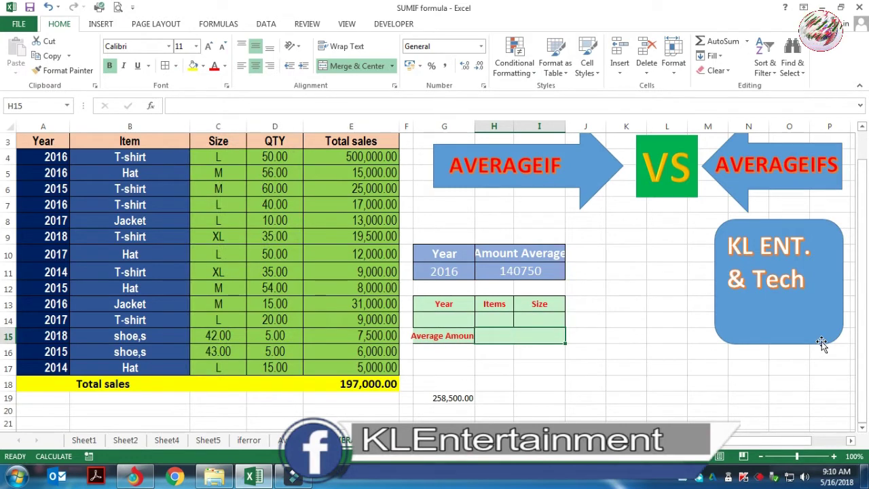
# Begin =AVERAGEIFS( in H15, averaging E4:E17 with Year A4:A17 as the first criteria range.
pyautogui.write('=AV')
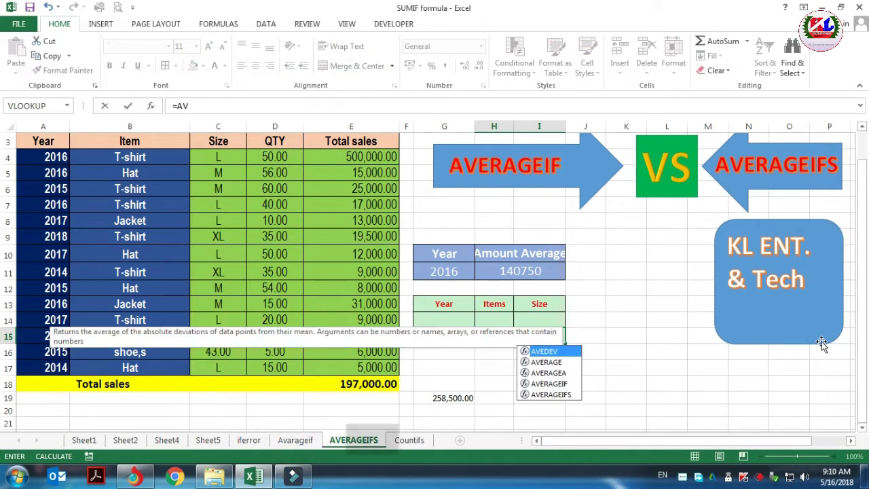
pyautogui.write('ERAGE')
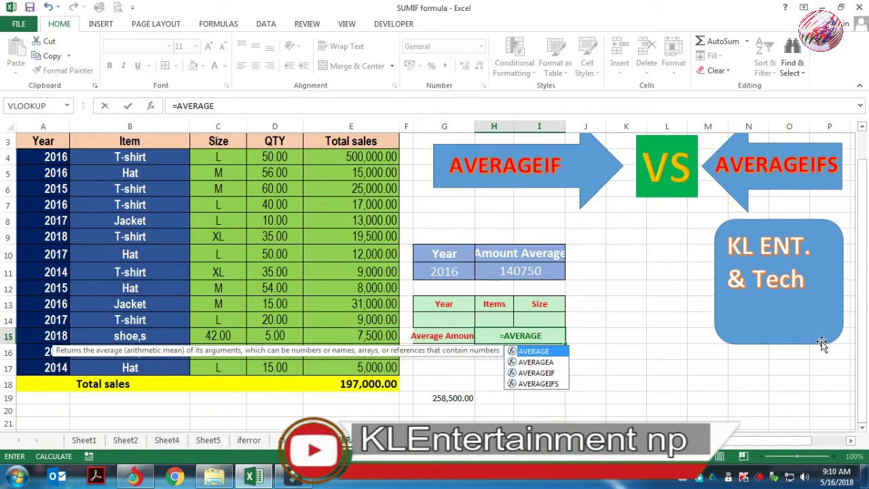
pyautogui.write('IFS')
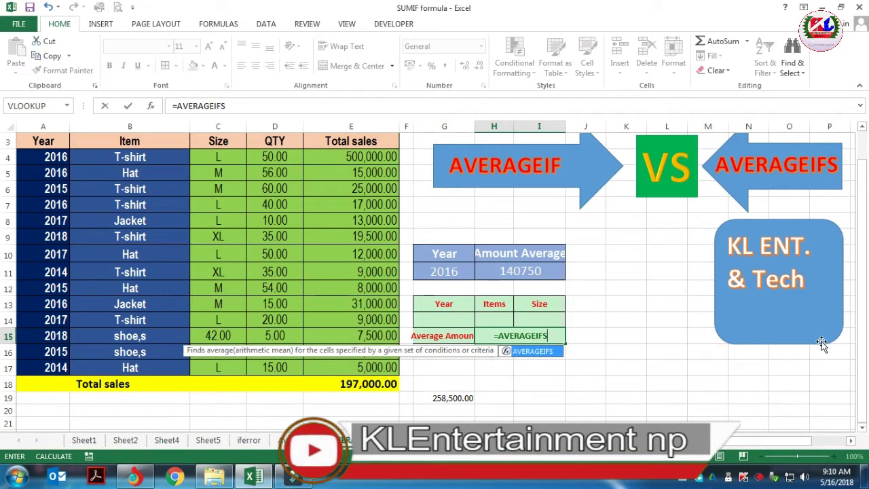
pyautogui.write('(')
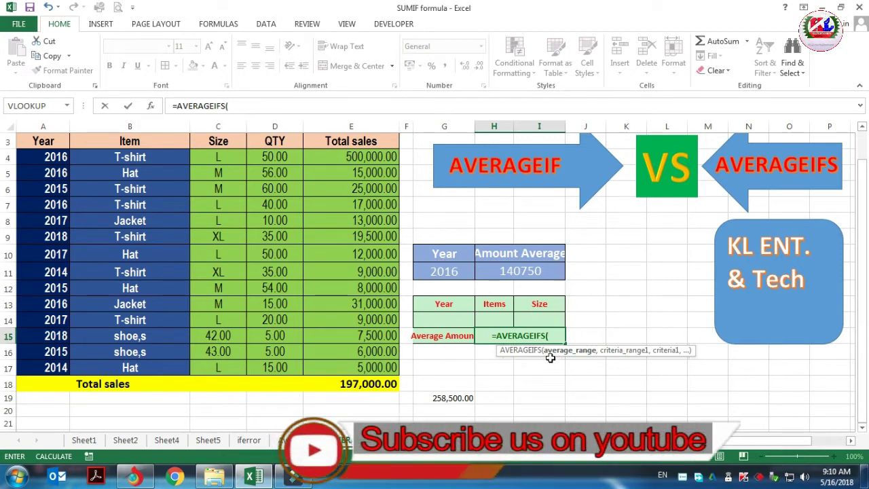
pyautogui.moveTo(365, 155); pyautogui.dragTo(360, 368)
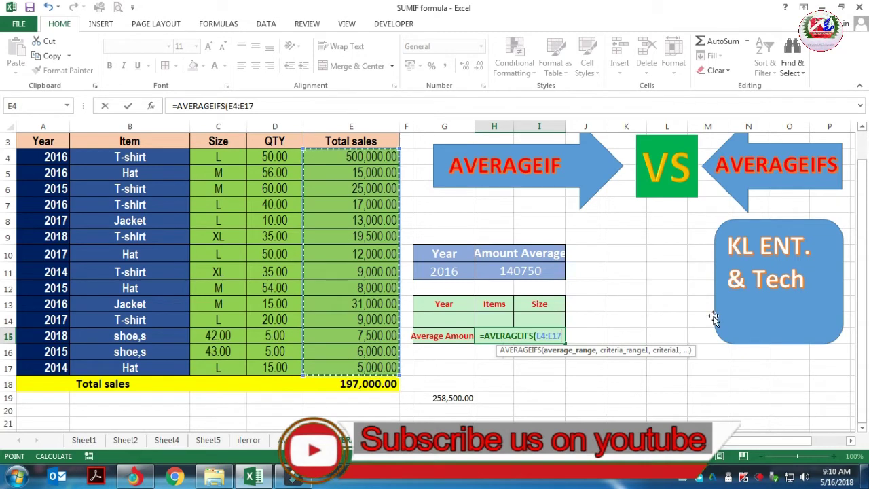
pyautogui.write(',')
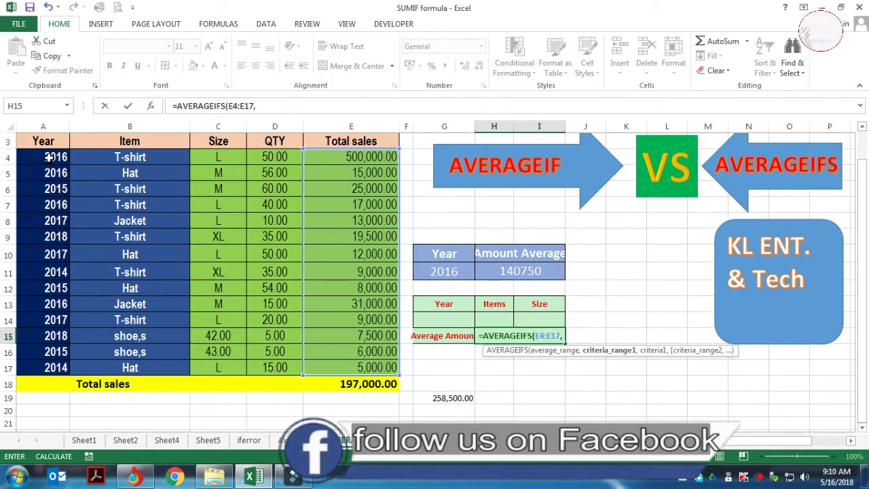
pyautogui.moveTo(50, 156); pyautogui.dragTo(51, 367)
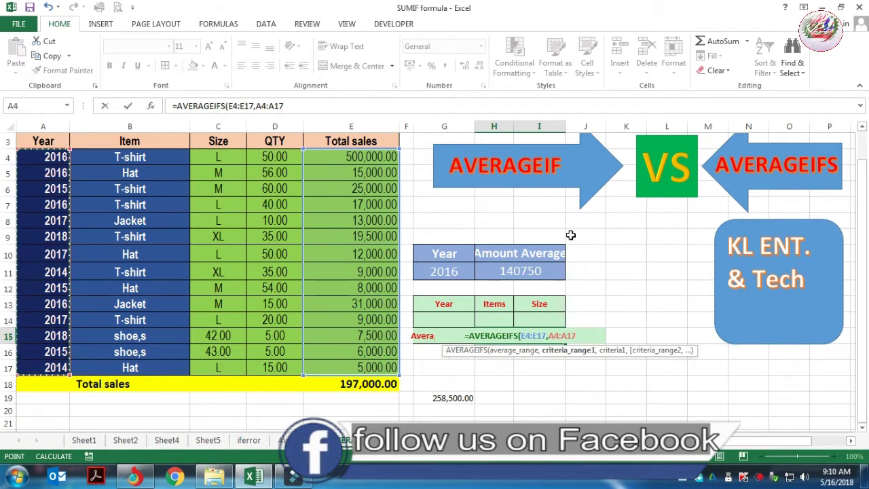
pyautogui.write(',')
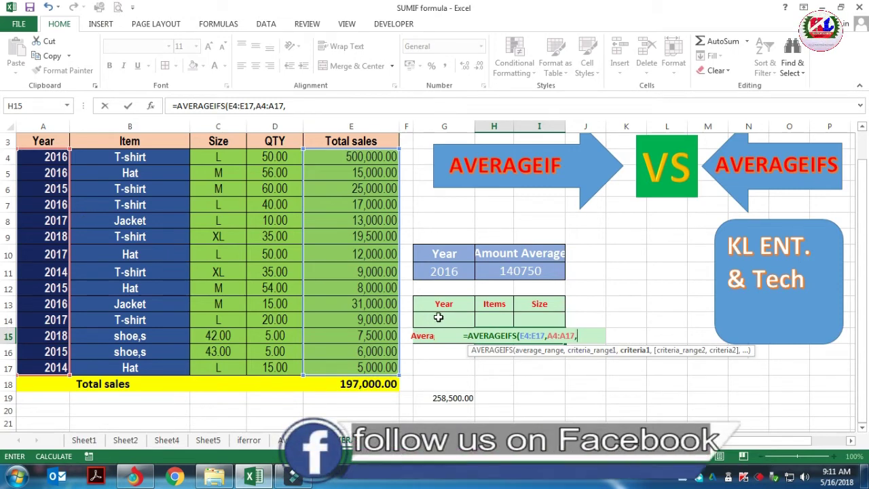
# Add G14 as the year criterion and Item column B4:B17 as the next criteria range.
pyautogui.click(449, 319)
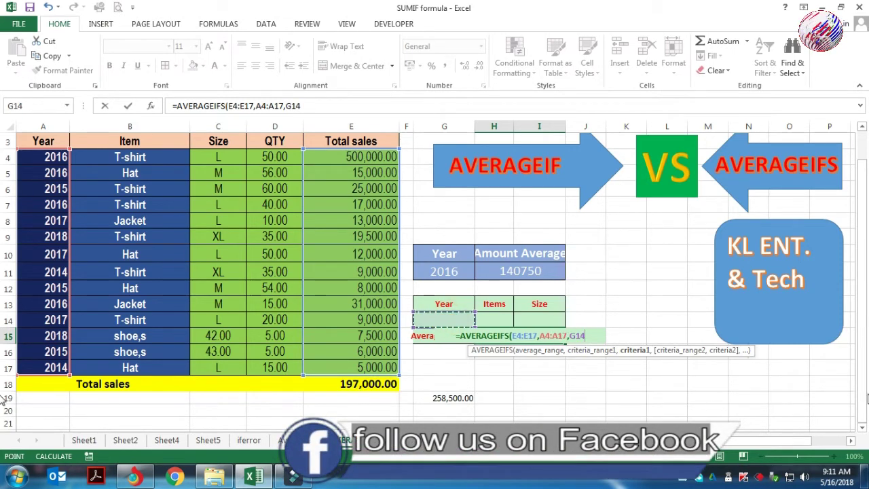
pyautogui.write(',')
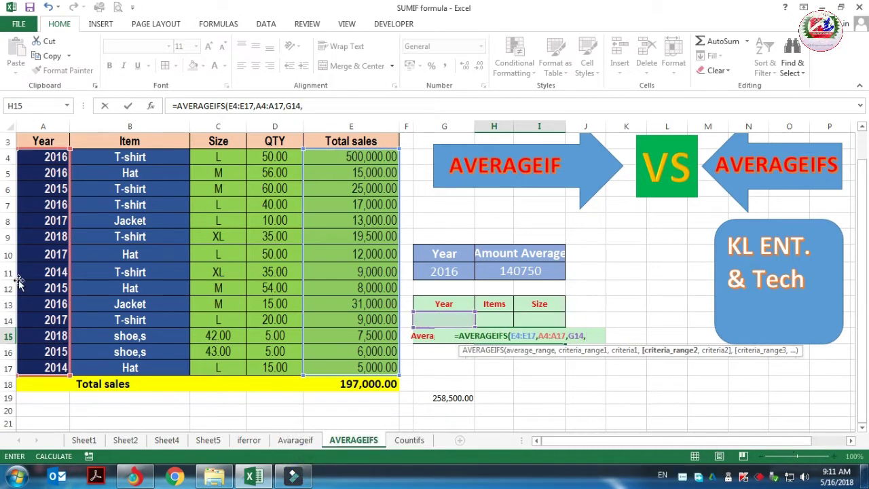
pyautogui.scroll(1, 104, 231)
pyautogui.scroll(-1, 164, 227)
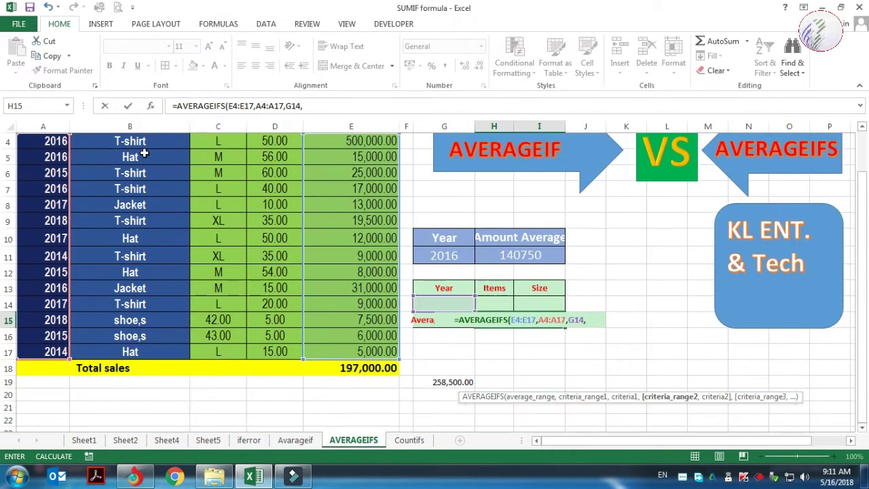
pyautogui.scroll(1, 152, 178)
pyautogui.moveTo(148, 203); pyautogui.dragTo(157, 416)
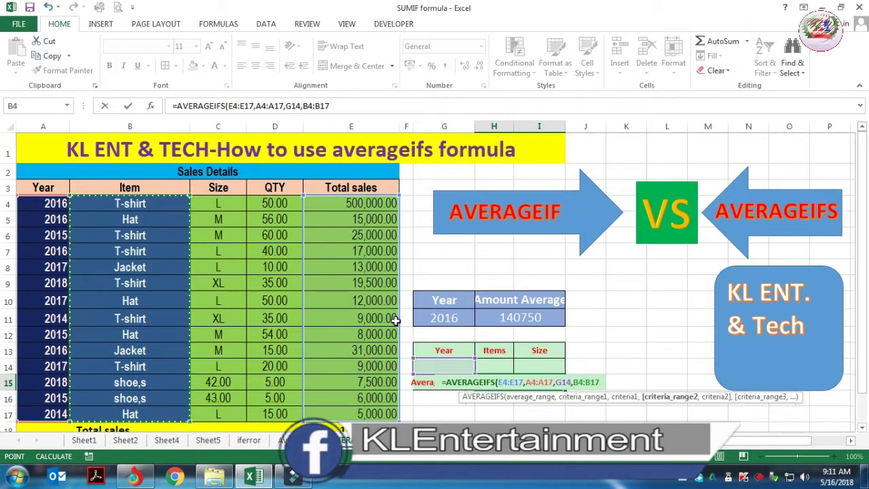
pyautogui.write(',')
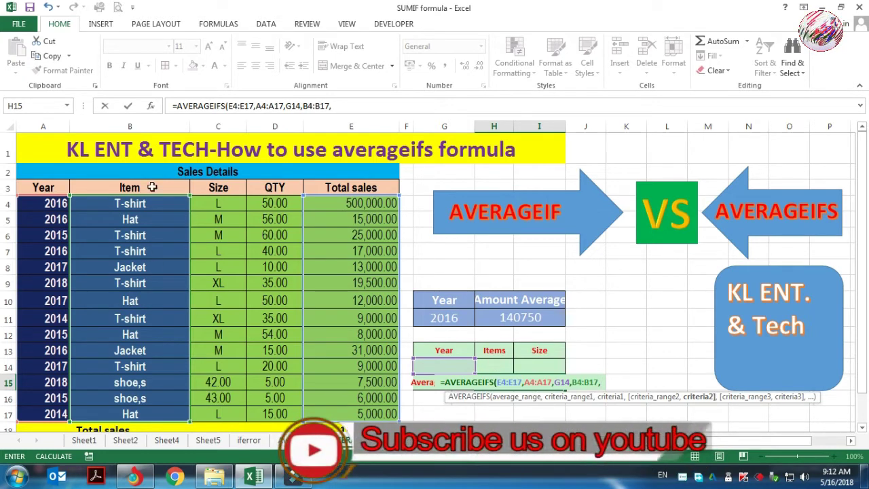
# Finish the formula with criterion H14, Size range C4:C17, criterion I14, and a closing parenthesis.
pyautogui.click(507, 367)
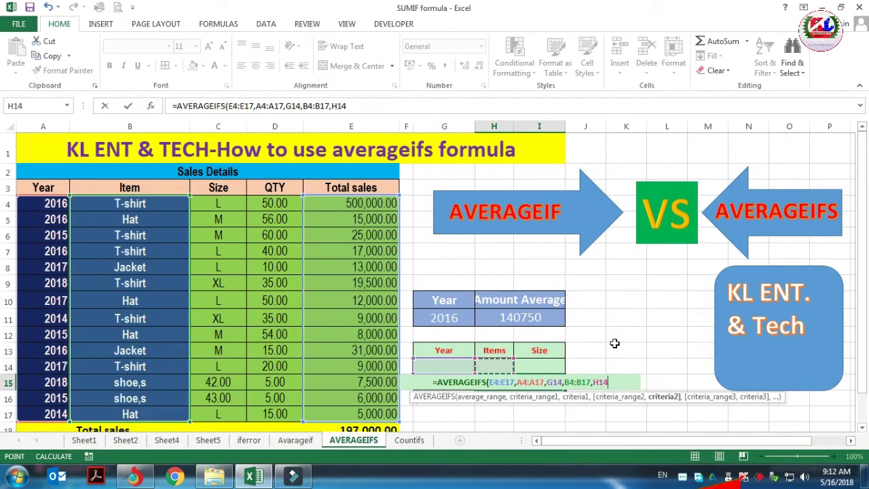
pyautogui.write(',')
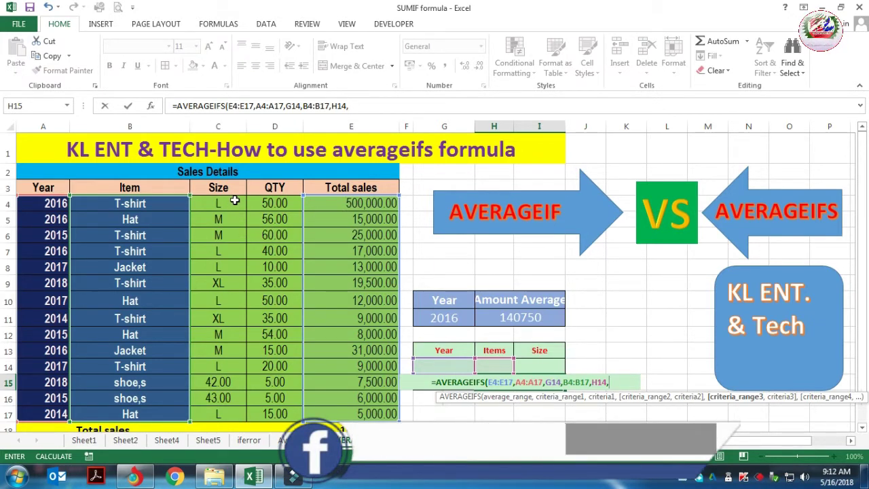
pyautogui.moveTo(237, 200); pyautogui.dragTo(235, 411)
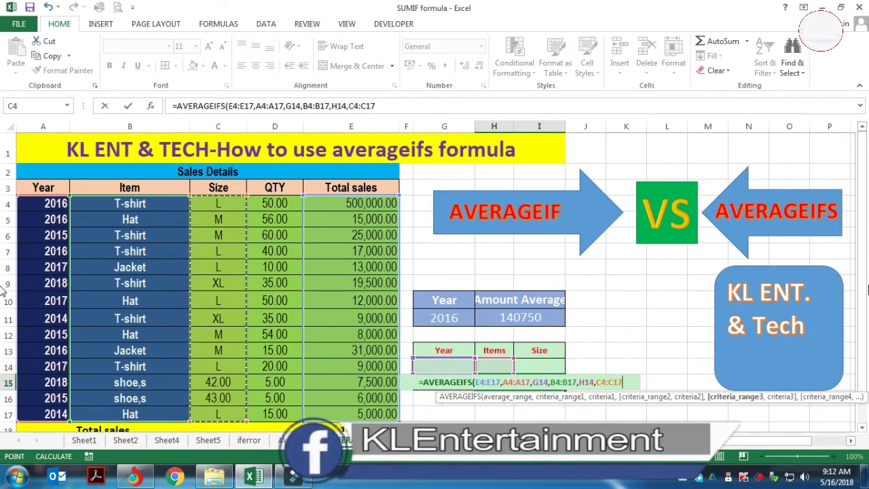
pyautogui.write(',')
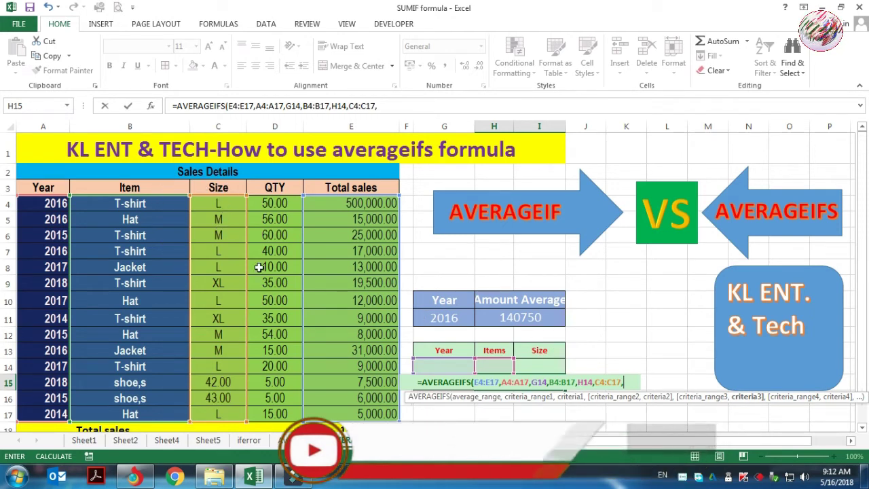
pyautogui.click(547, 364)
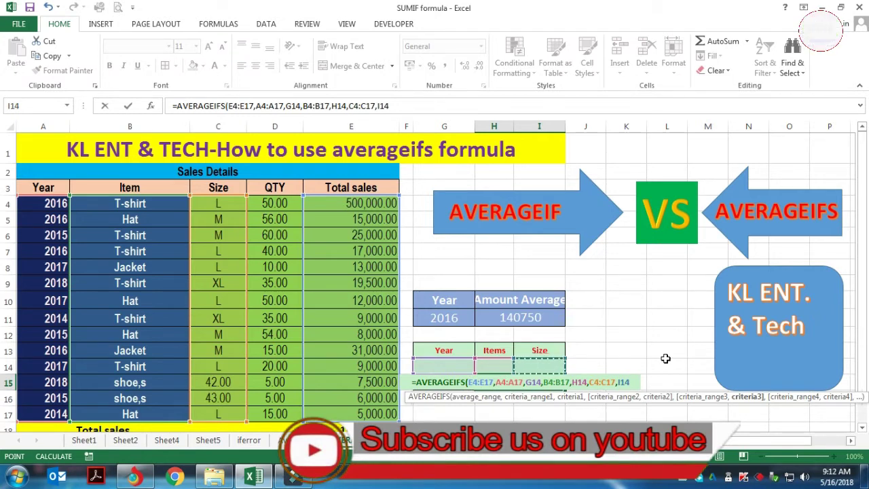
pyautogui.write(')')
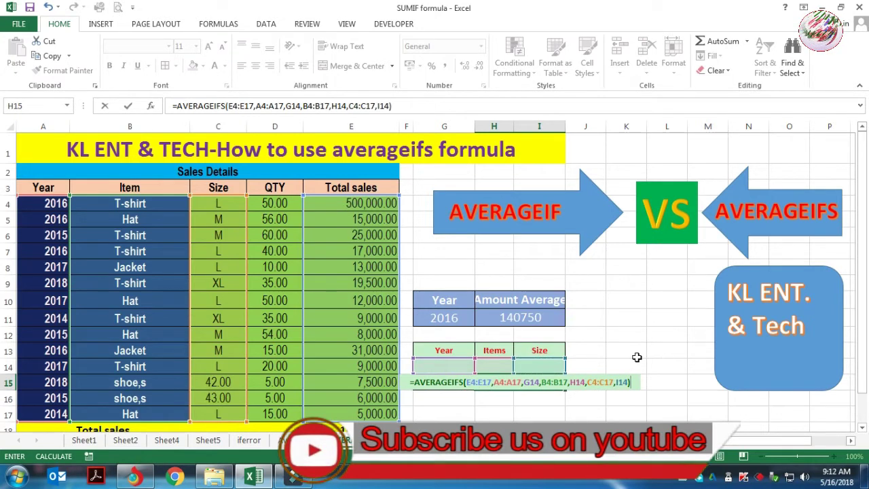
pyautogui.scroll(-1, 637, 357)
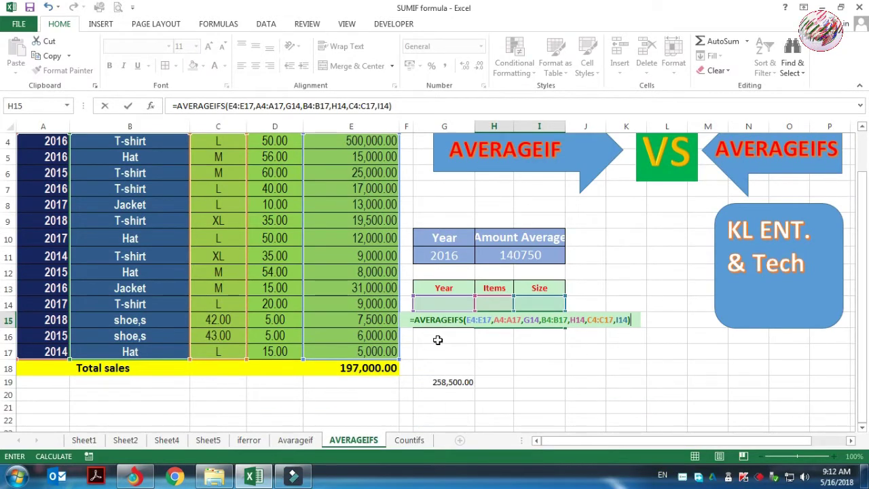
pyautogui.scroll(1, 475, 344)
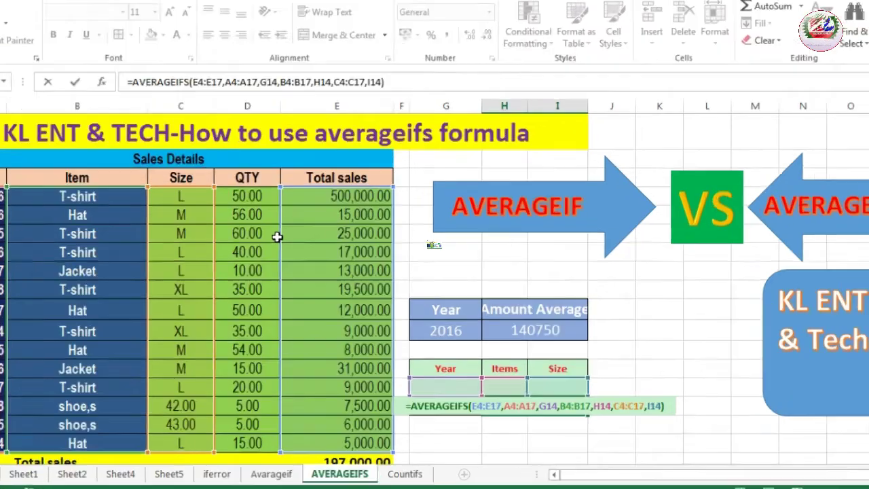
# Commit the H15 formula, then enter 2016, T-SHIRT and L into criteria cells G14:I14.
pyautogui.press('Return')
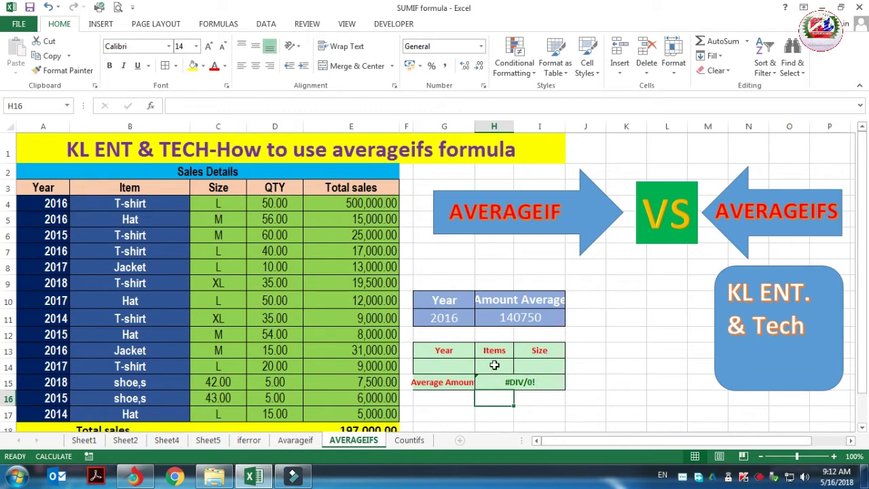
pyautogui.moveTo(445, 366); pyautogui.dragTo(540, 367)
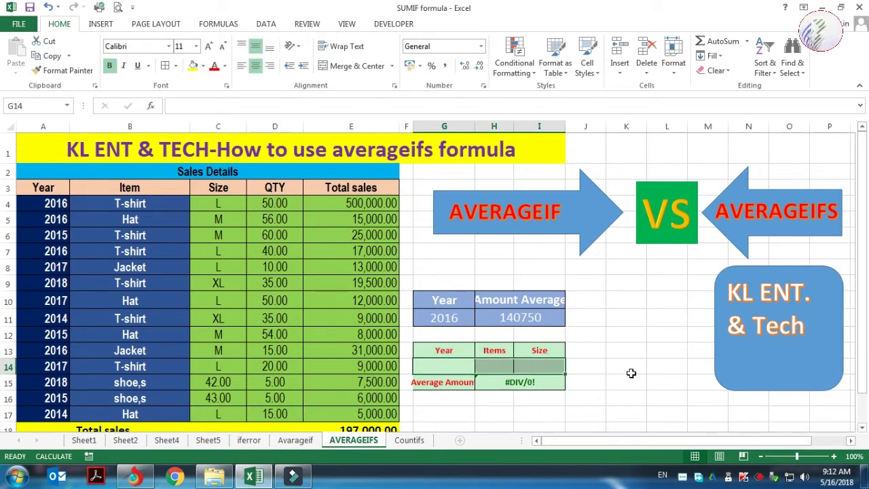
pyautogui.click(443, 367)
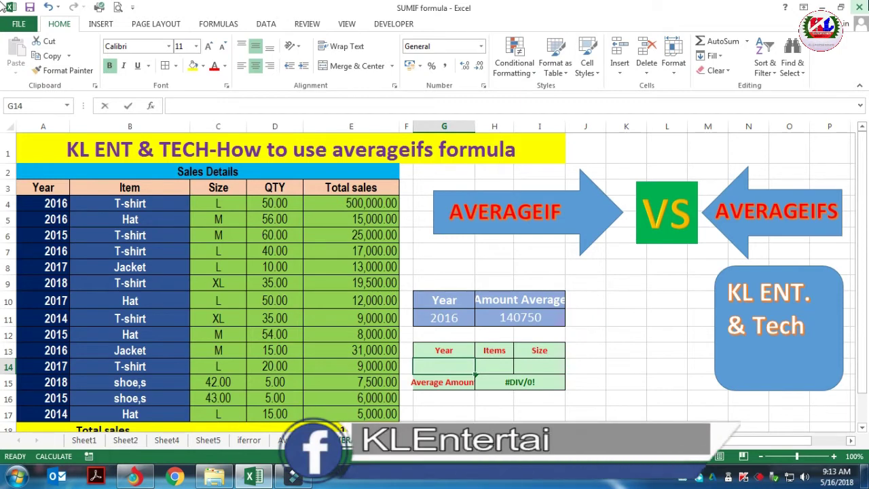
pyautogui.write('201')
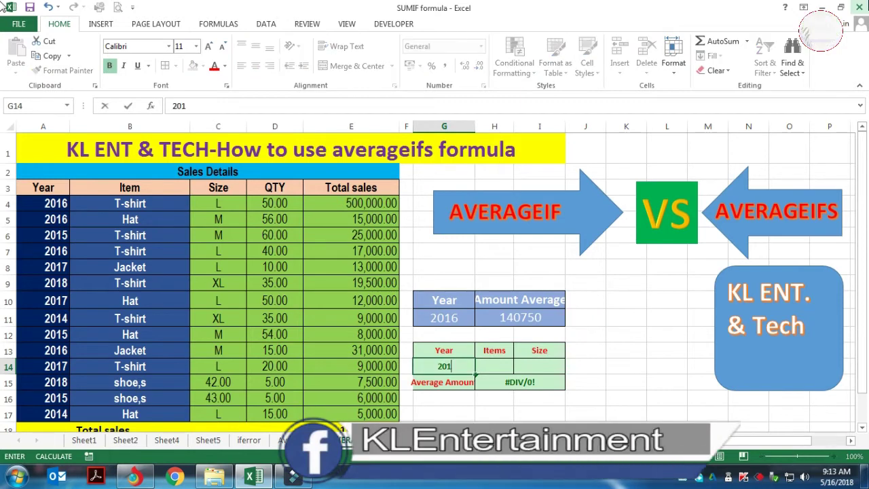
pyautogui.write('6')
pyautogui.press('Tab')
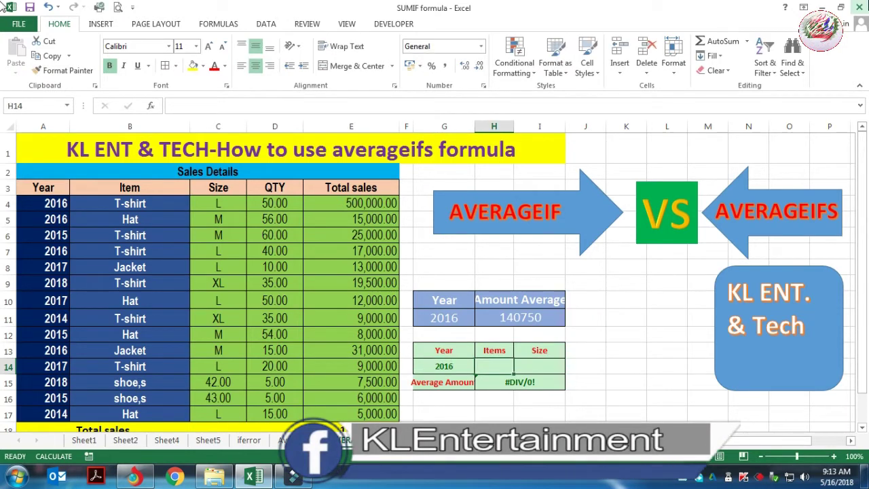
pyautogui.write('T')
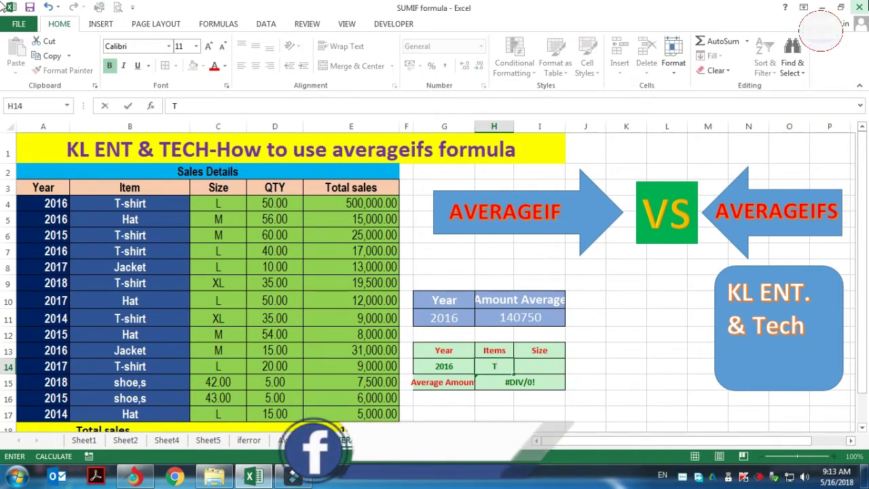
pyautogui.write('-SHIRT')
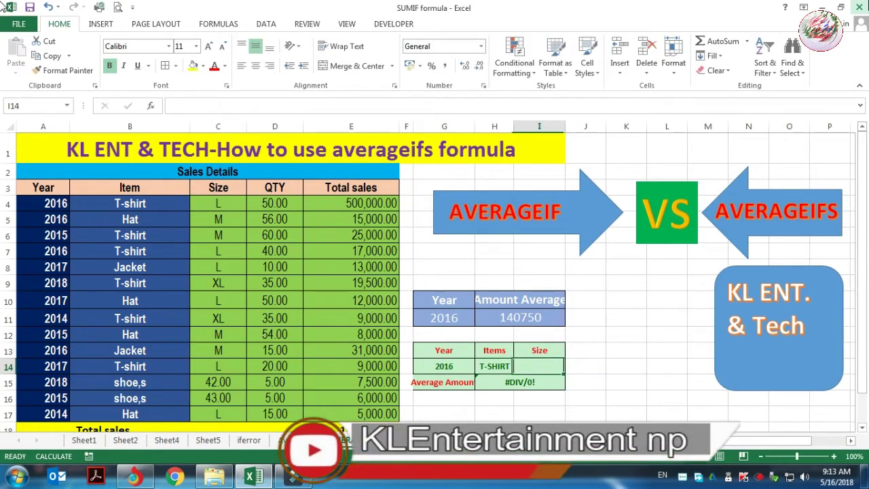
pyautogui.press('Tab')
pyautogui.write('L')
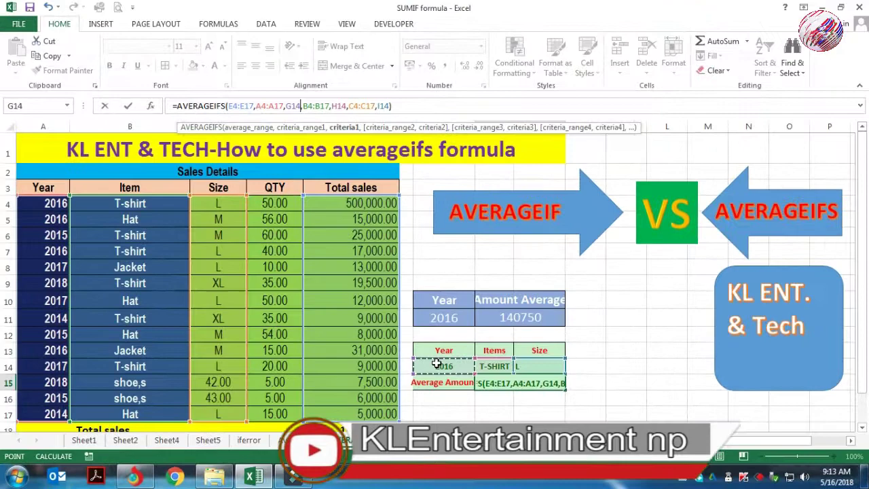
# Confirm size L and review the Total sales values, including 13,000.00.
pyautogui.press('Return')
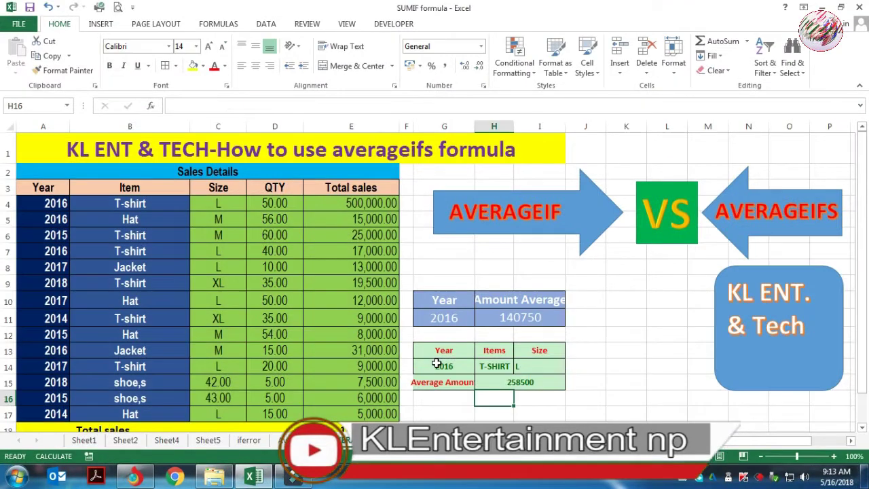
pyautogui.click(600, 363)
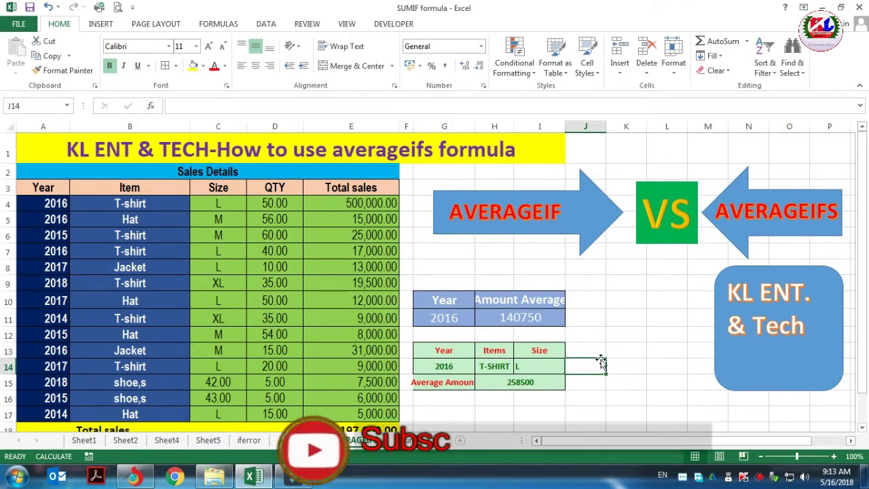
pyautogui.scroll(-1, 600, 363)
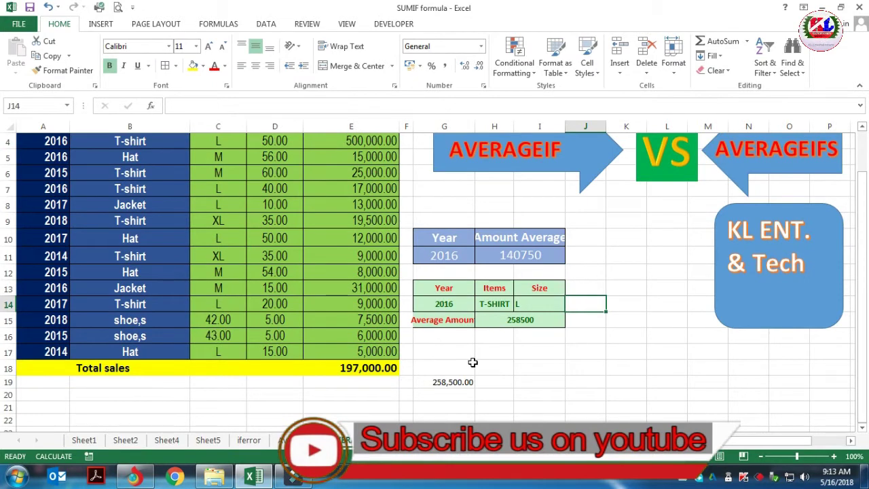
pyautogui.scroll(1, 527, 372)
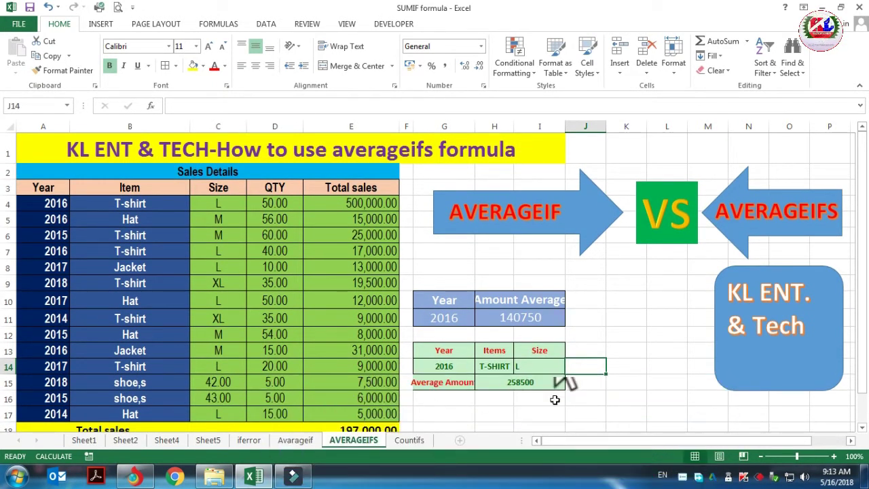
pyautogui.click(353, 203)
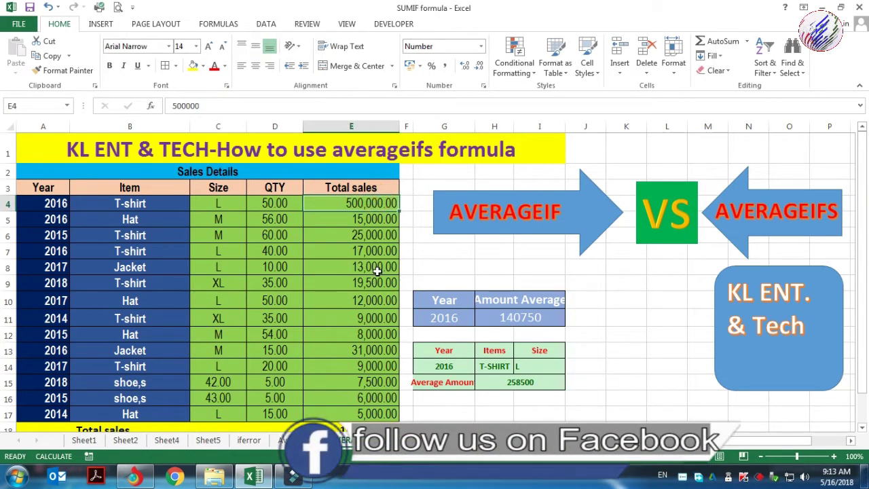
pyautogui.click(353, 267)
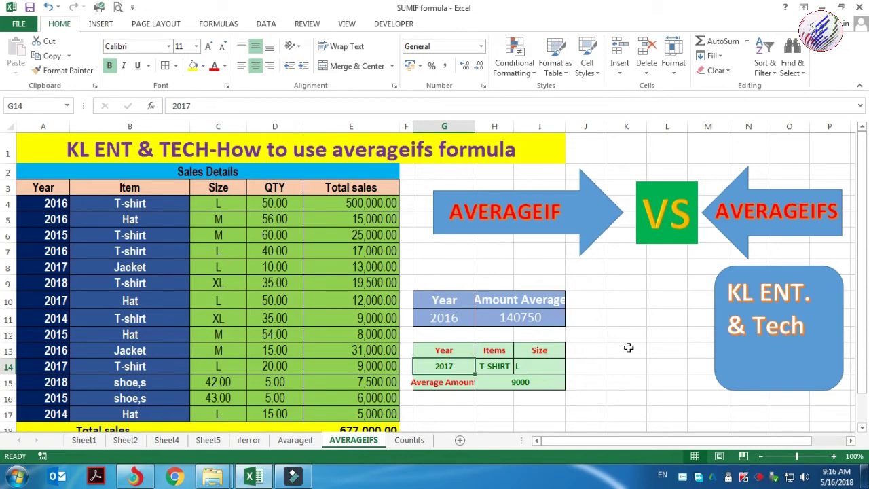
# Test the criteria with year 2016, item HAT and size m.
pyautogui.write('2016')
pyautogui.press('Tab')
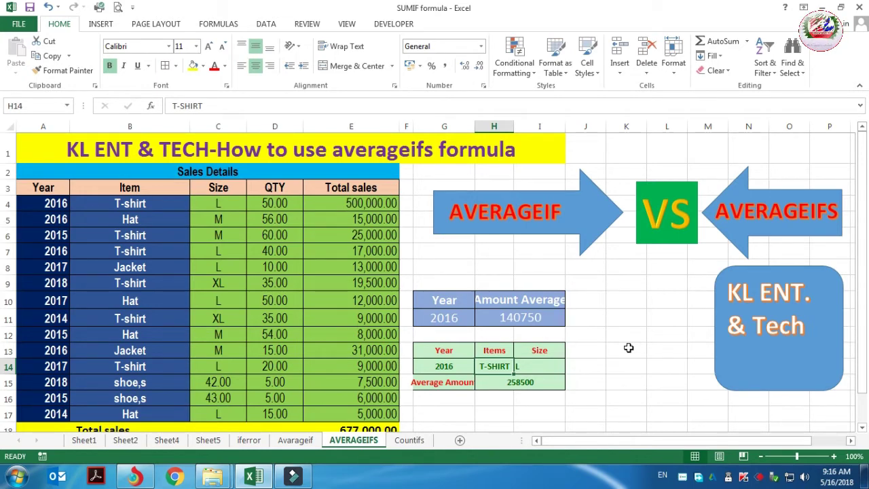
pyautogui.write('HAT')
pyautogui.press('Tab')
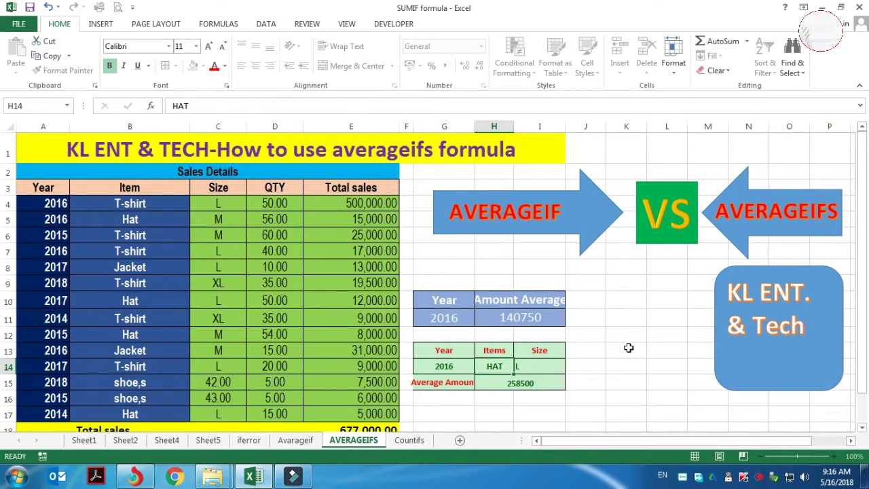
pyautogui.write('m')
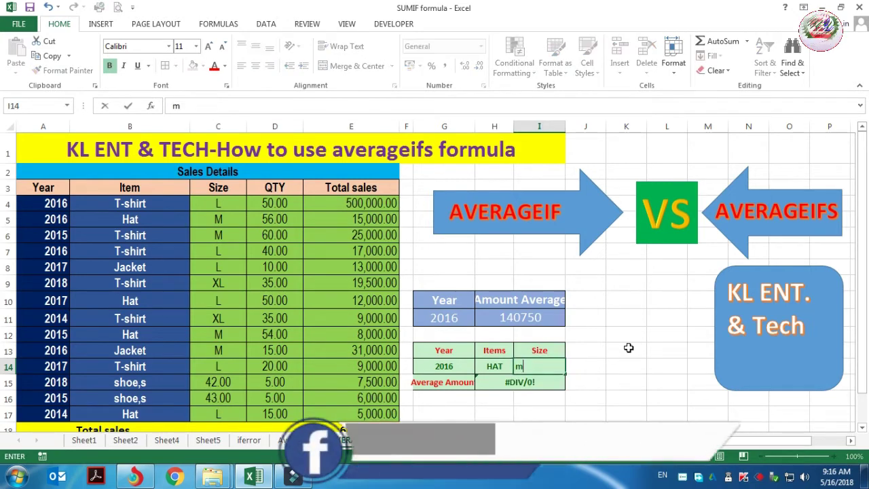
pyautogui.press('Return')
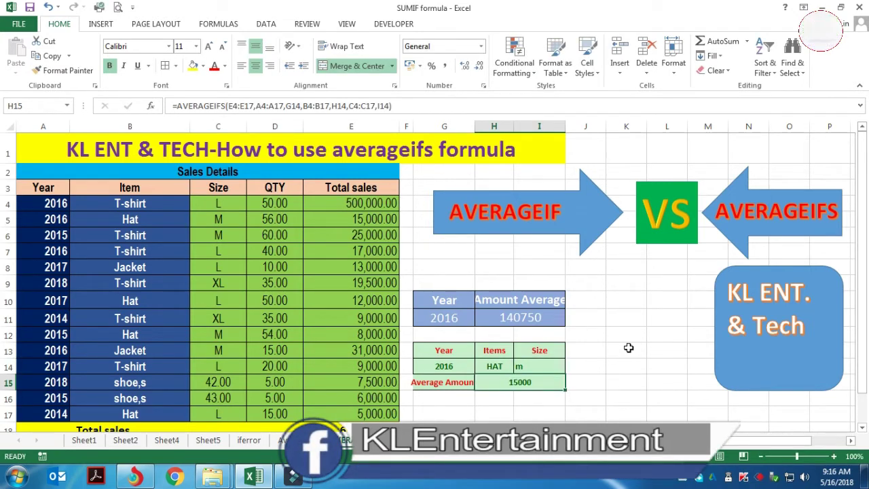
pyautogui.press('Up')
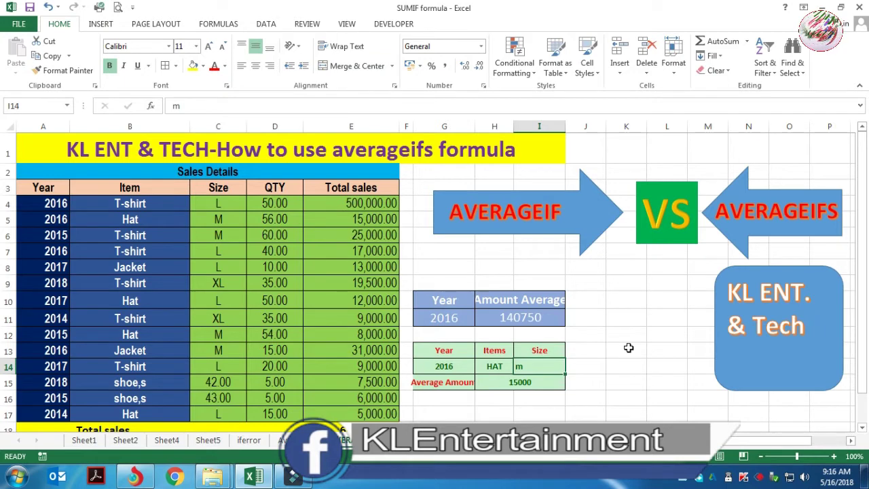
# Change the criteria to year 2017, item t-SHIRT and size l.
pyautogui.click(444, 367)
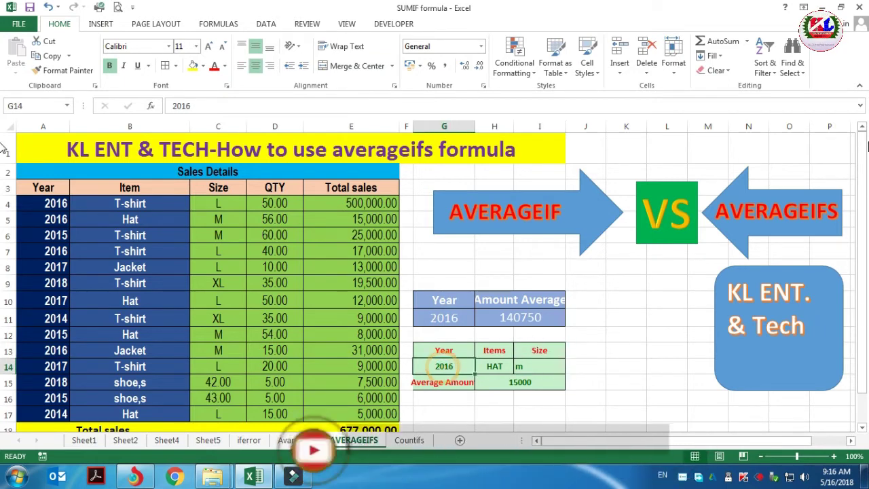
pyautogui.write('201')
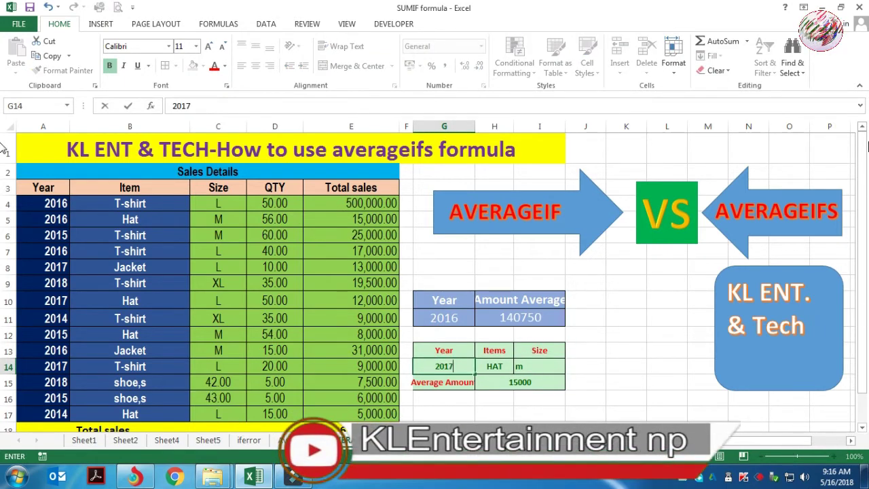
pyautogui.press('Tab')
pyautogui.write('t')
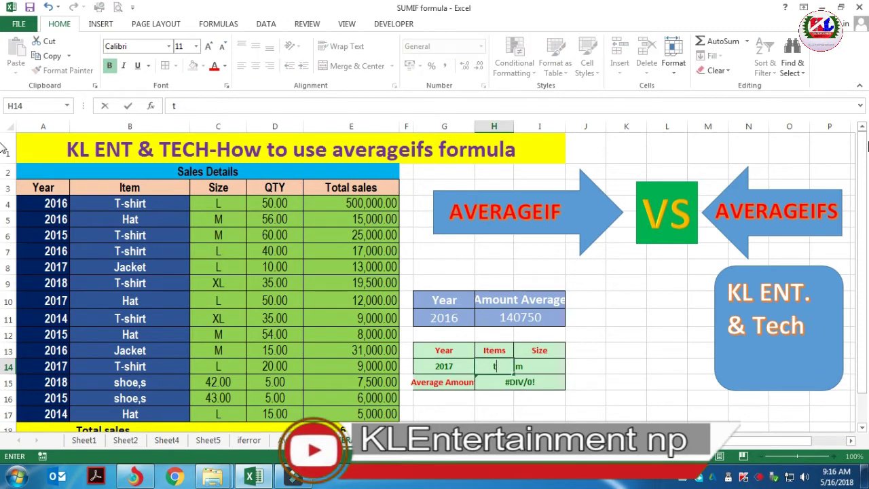
pyautogui.write('-SHIRT')
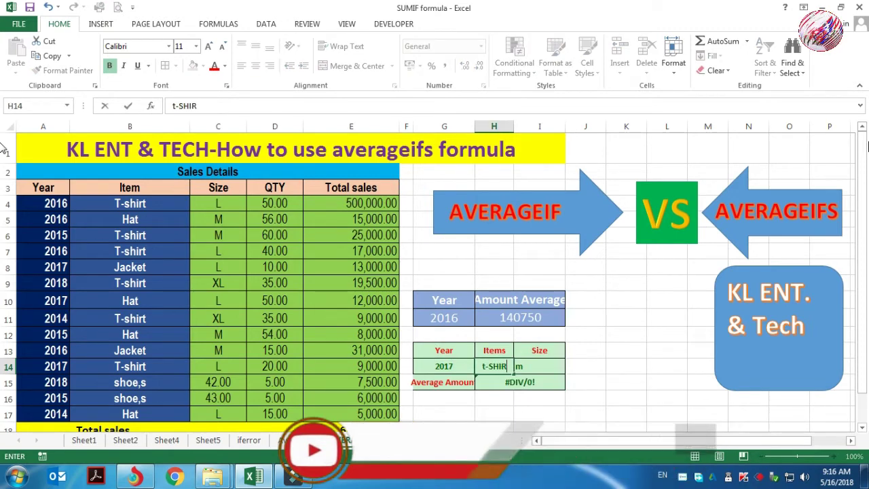
pyautogui.press('Return')
pyautogui.press('Up')
pyautogui.press('Right')
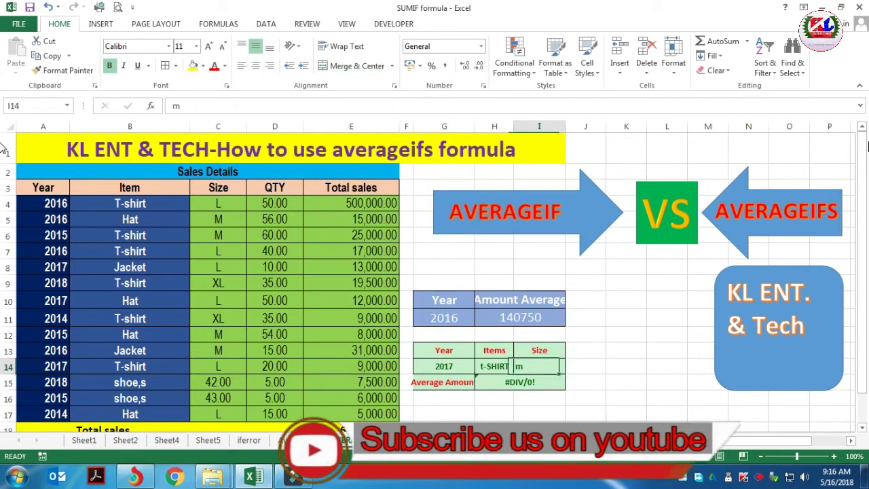
pyautogui.write('l')
pyautogui.press('Return')
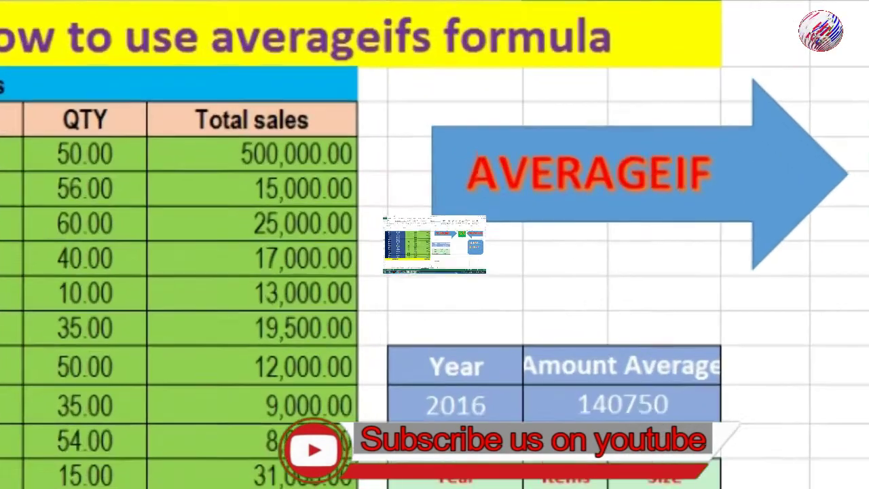